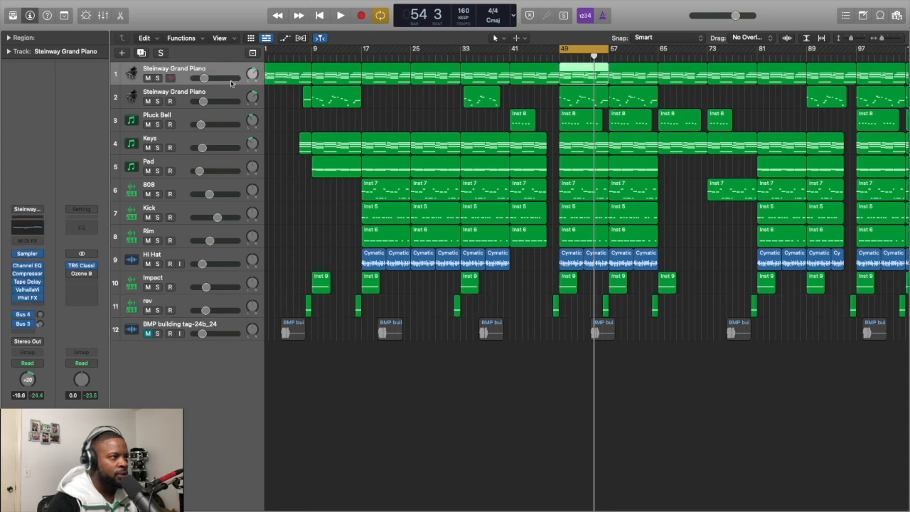
Step: Solo the first Steinway Grand Piano track and play it back
left_click(227, 93)
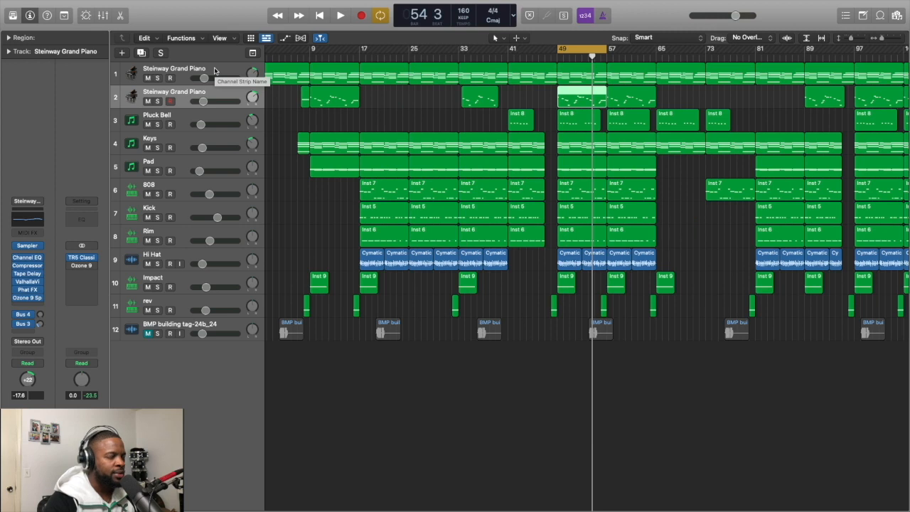
left_click(215, 70)
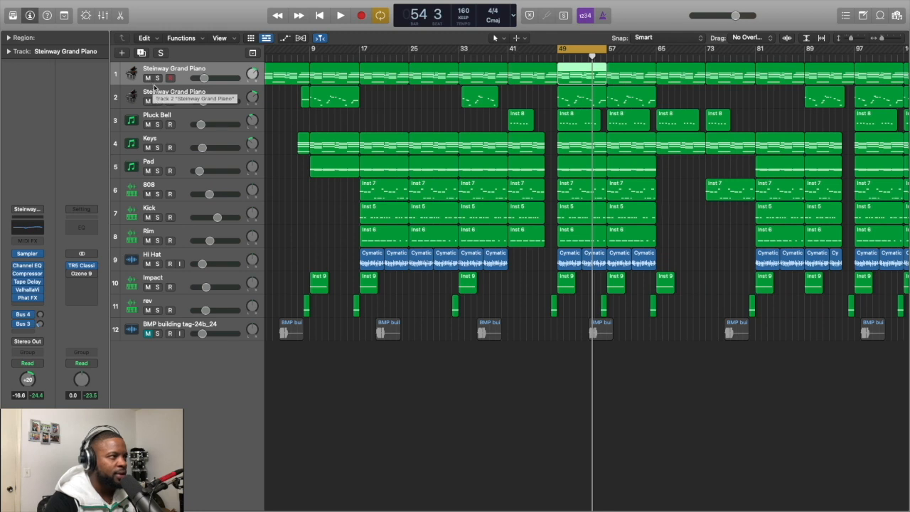
key("s")
key("space")
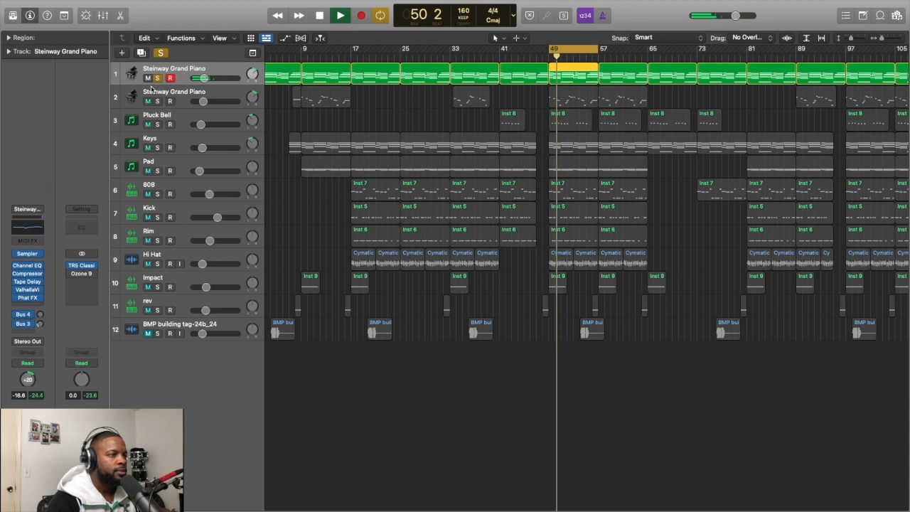
Step: View the first piano track's bar 49 region in the Piano Roll, stop playback and close the editor
double_click(567, 78)
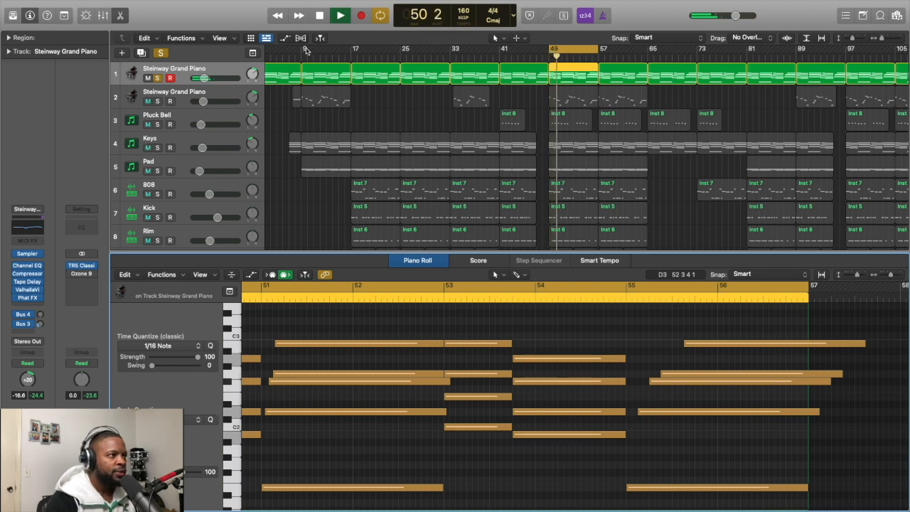
key("space")
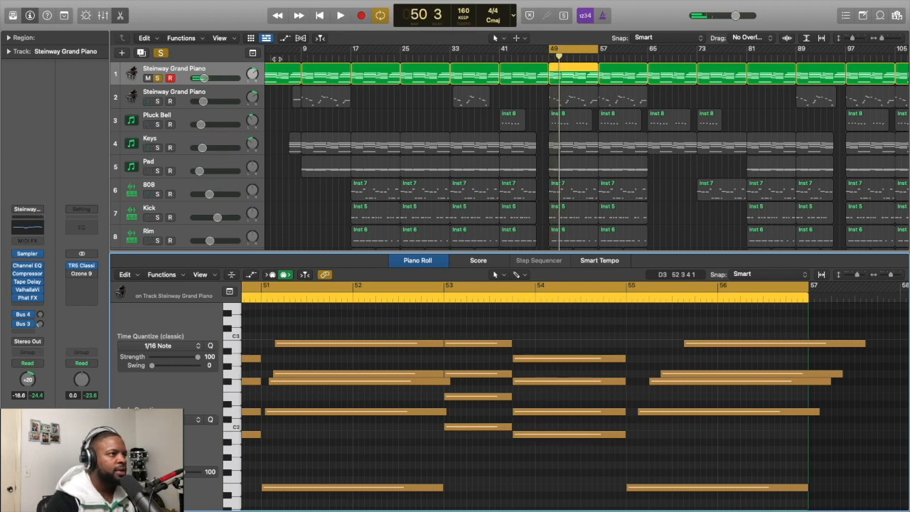
left_click(121, 16)
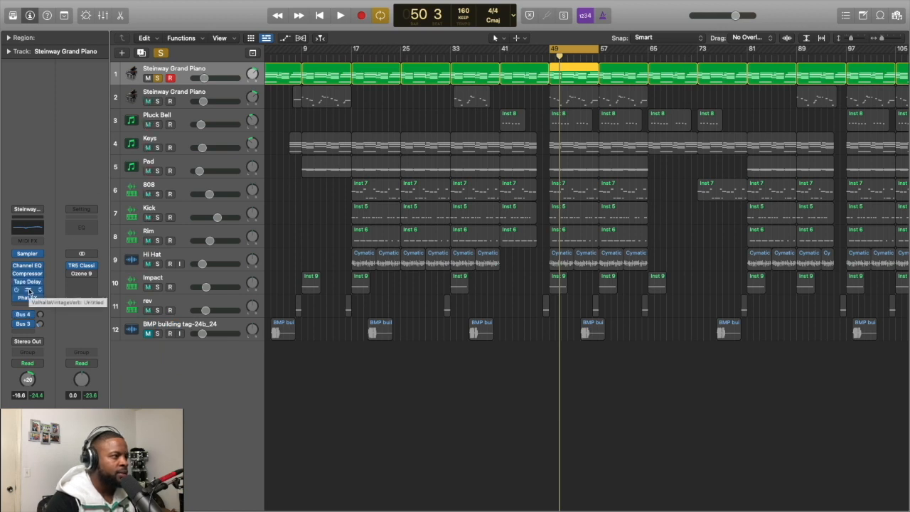
Step: Open ValhallaVintageVerb on the first piano track and audition the soloed piano while toggling the reverb's bypass
left_click(27, 291)
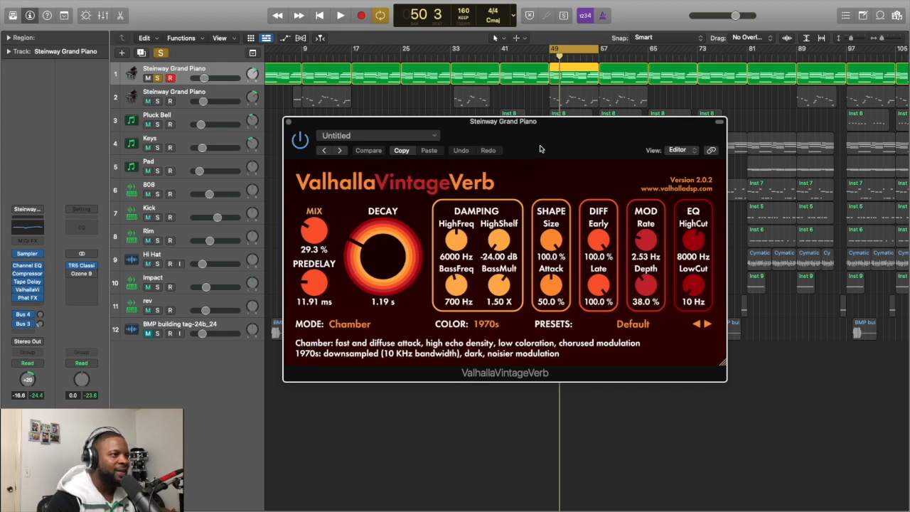
left_click_drag(541, 149, 556, 279)
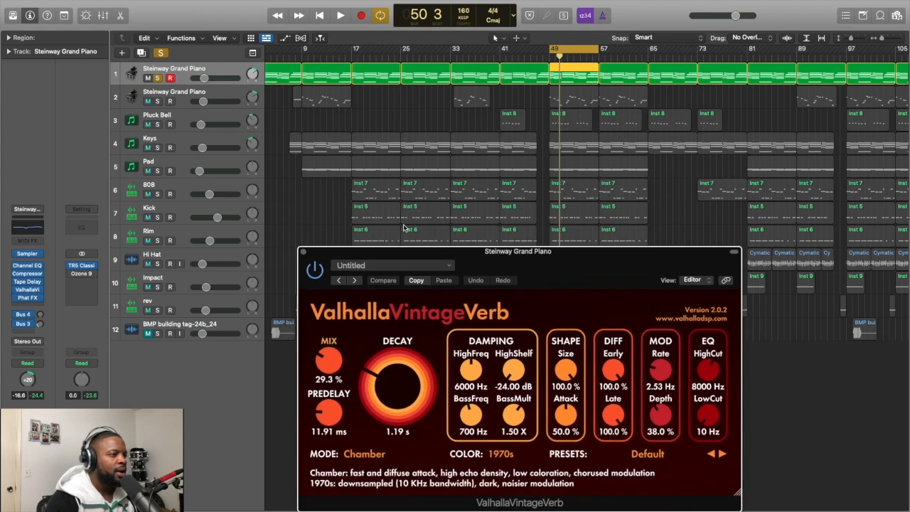
scroll(279, 123, "right", 1)
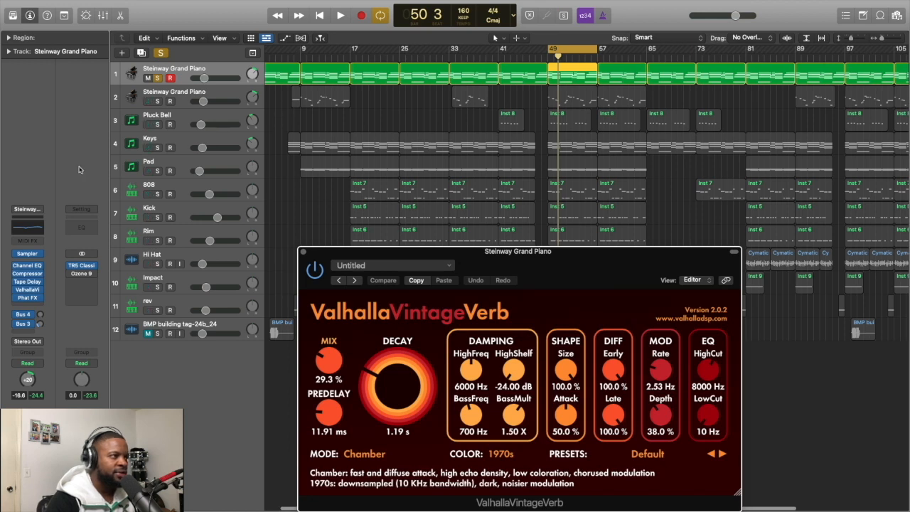
key("space")
left_click(315, 274)
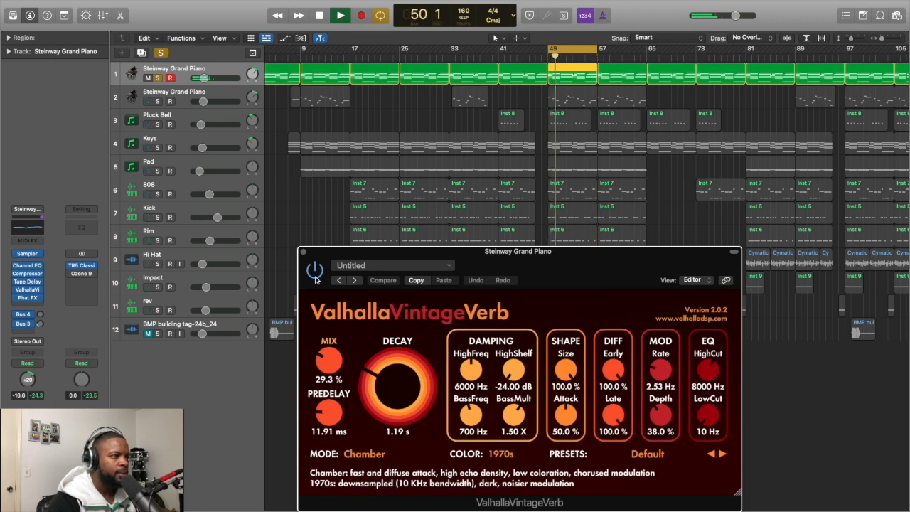
key("space")
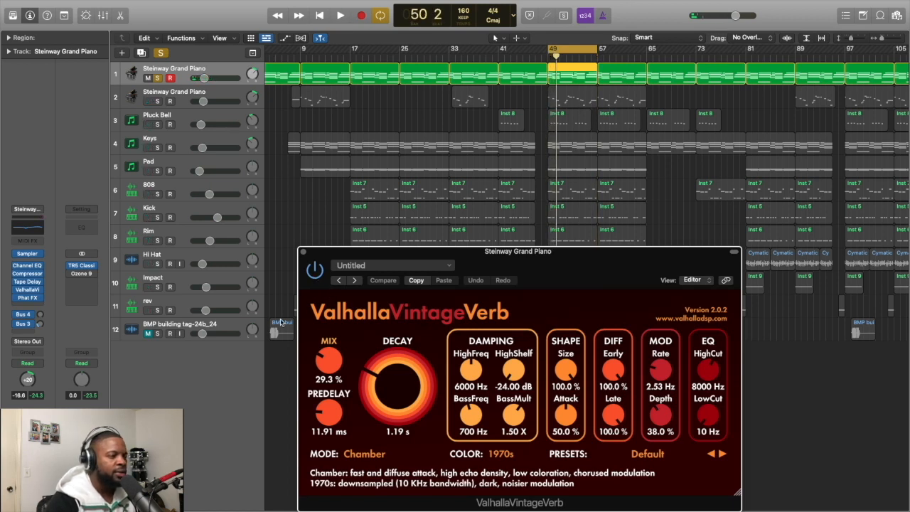
Step: Examine the Phat FX settings on the first piano track, close both plug-in windows and stop playback
left_click(27, 297)
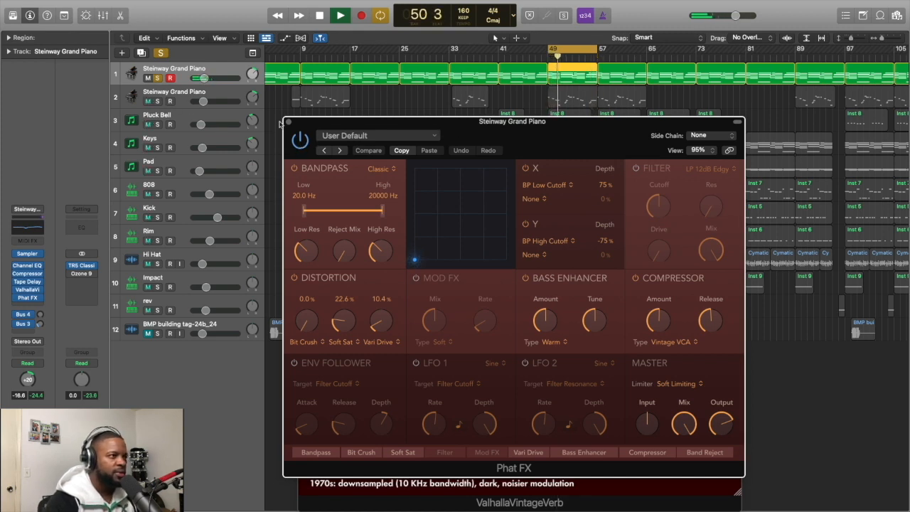
left_click(288, 122)
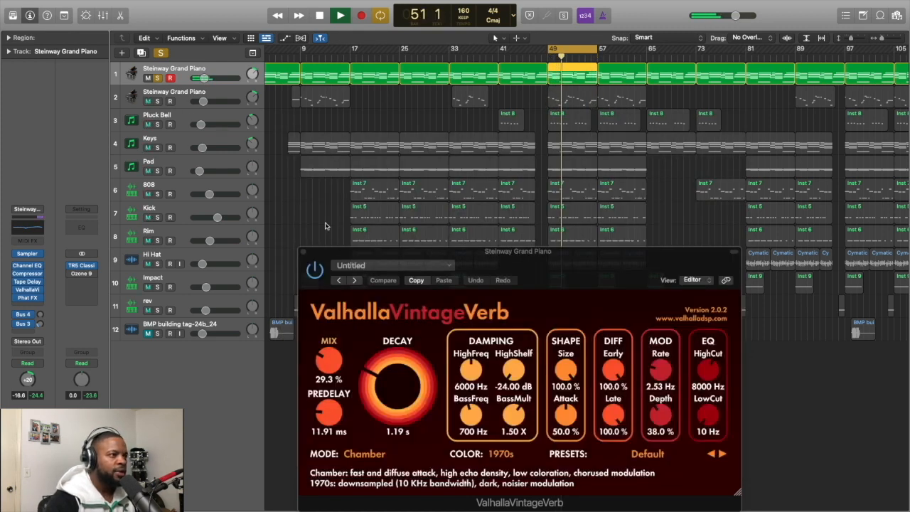
left_click(303, 253)
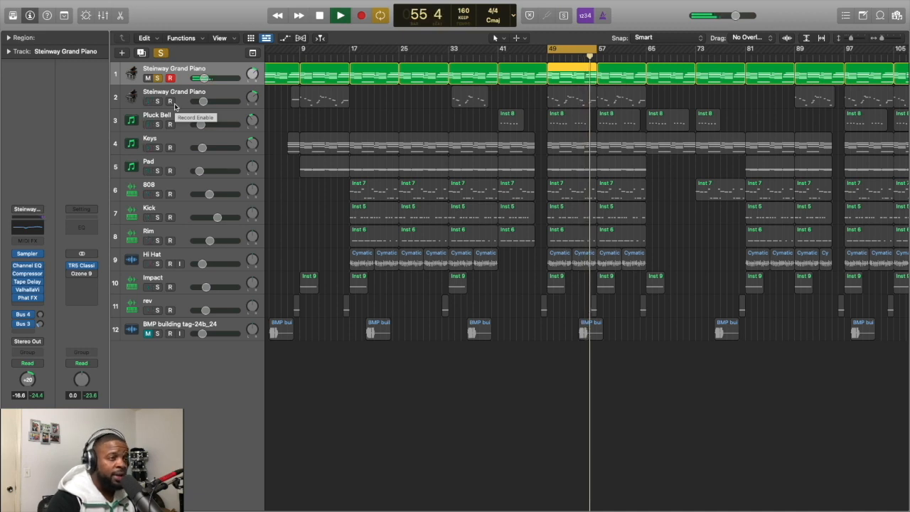
key("space")
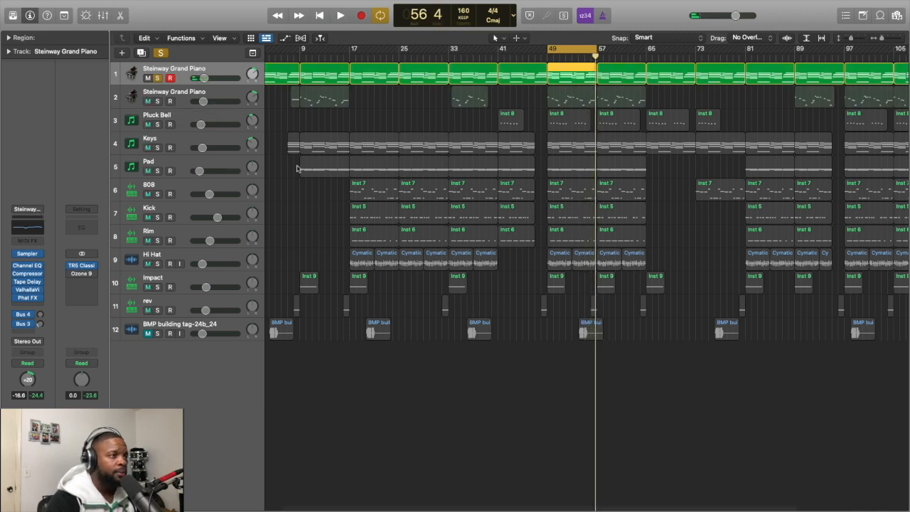
Step: Audition the second Steinway Grand Piano track alone in solo, with that track selected
key("space")
left_click(212, 101)
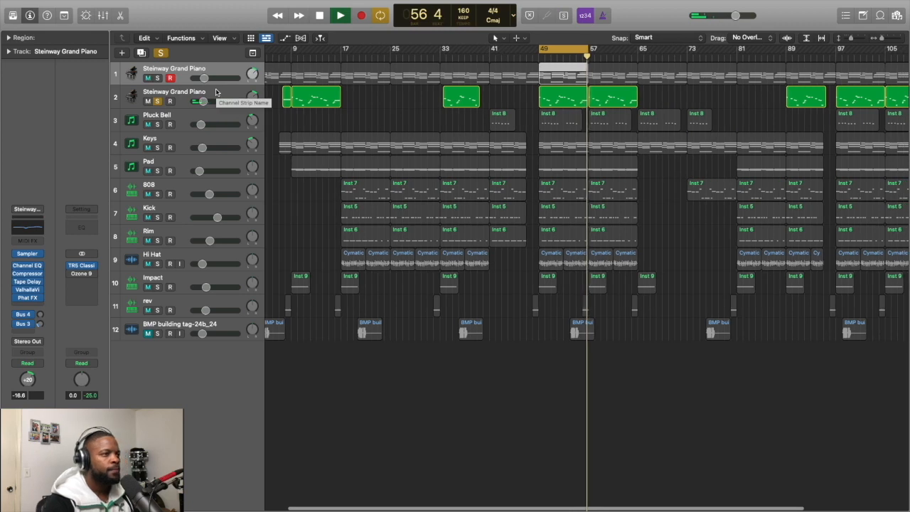
left_click(216, 92)
key("space")
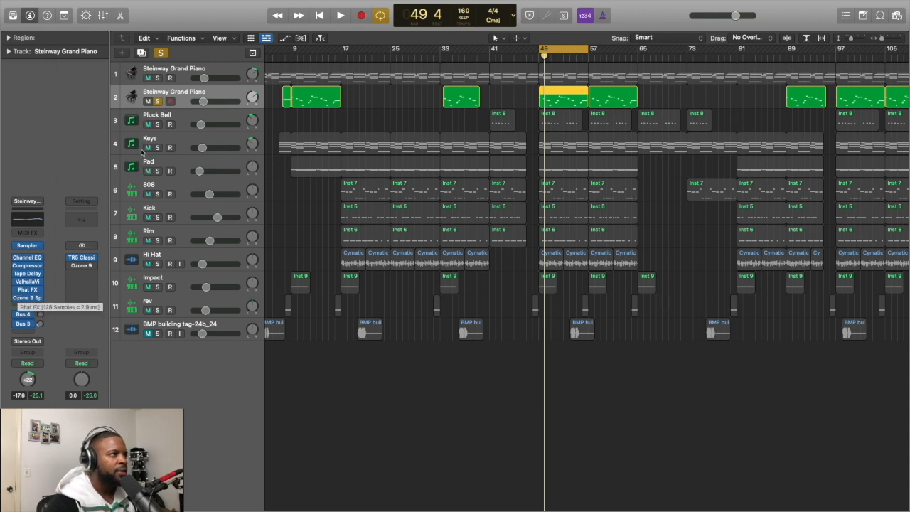
Step: Add the first Steinway Grand Piano to the solo and listen to both piano tracks together
left_click(158, 78)
scroll(183, 84, "right", 1)
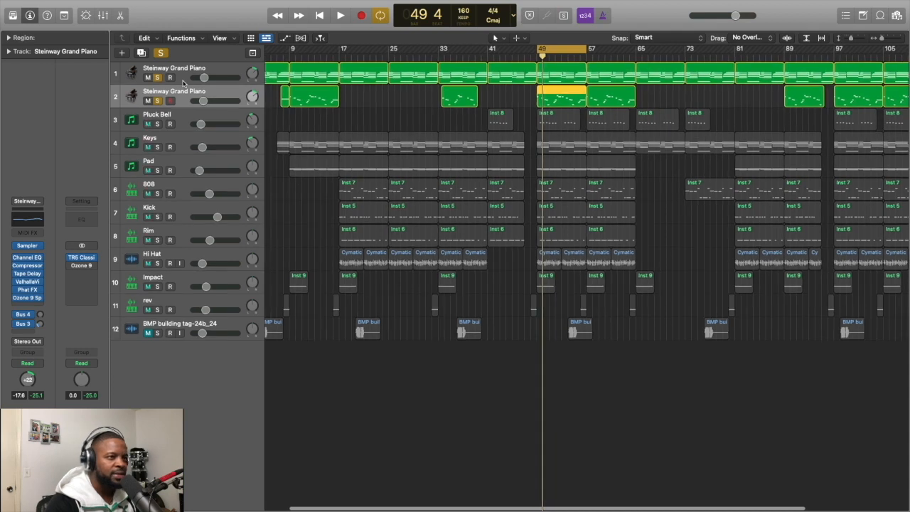
key("space")
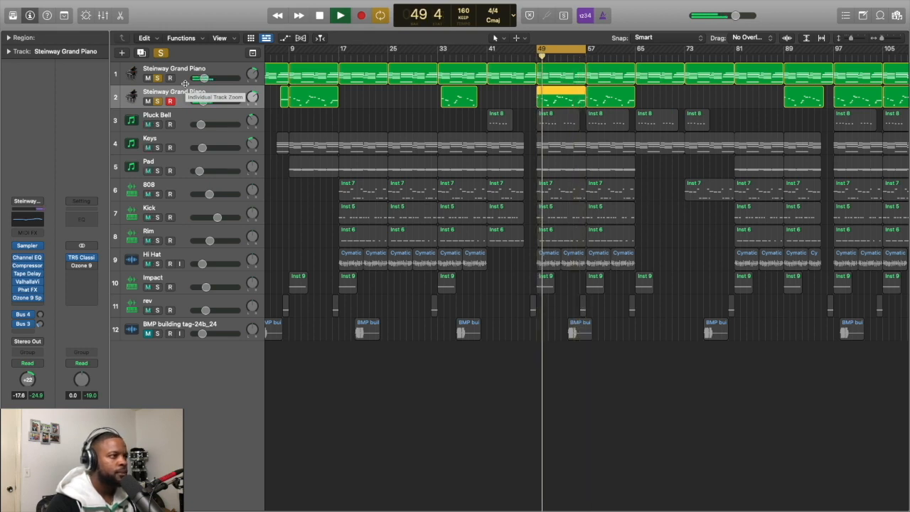
key("space")
mouse_move(29, 291)
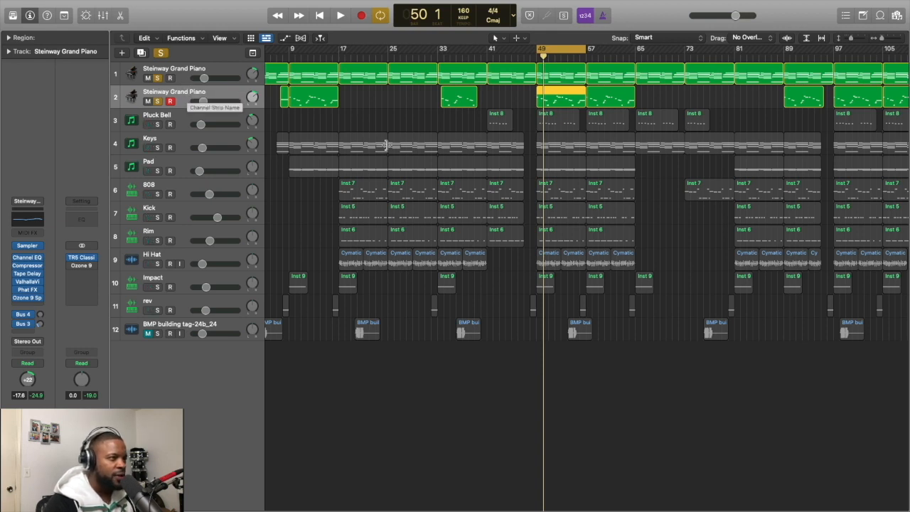
Step: Remove the solo from both Steinway Grand Piano tracks and select the first one
left_click(158, 101)
left_click(158, 78)
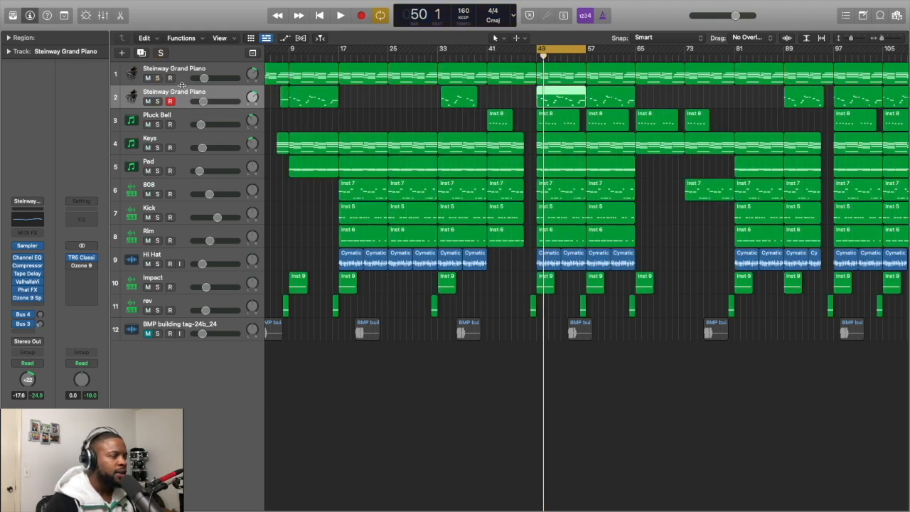
scroll(271, 163, "right", 1)
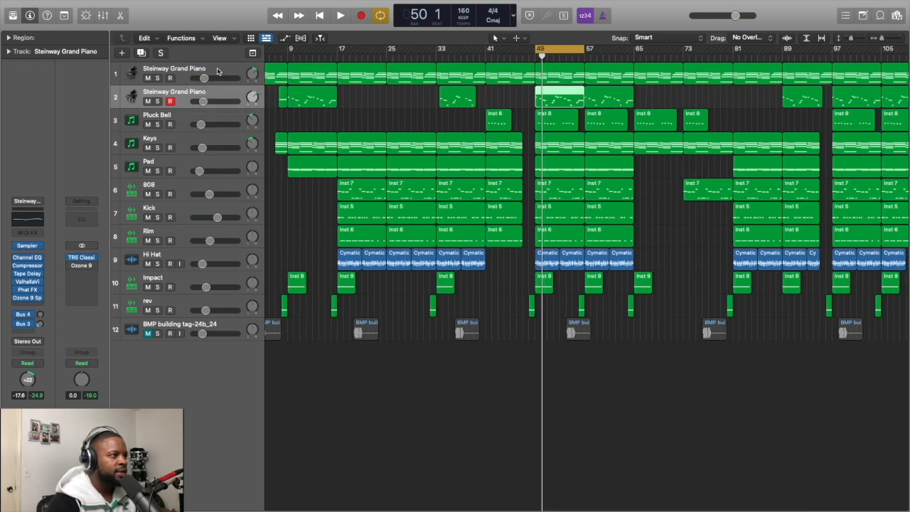
left_click(218, 71)
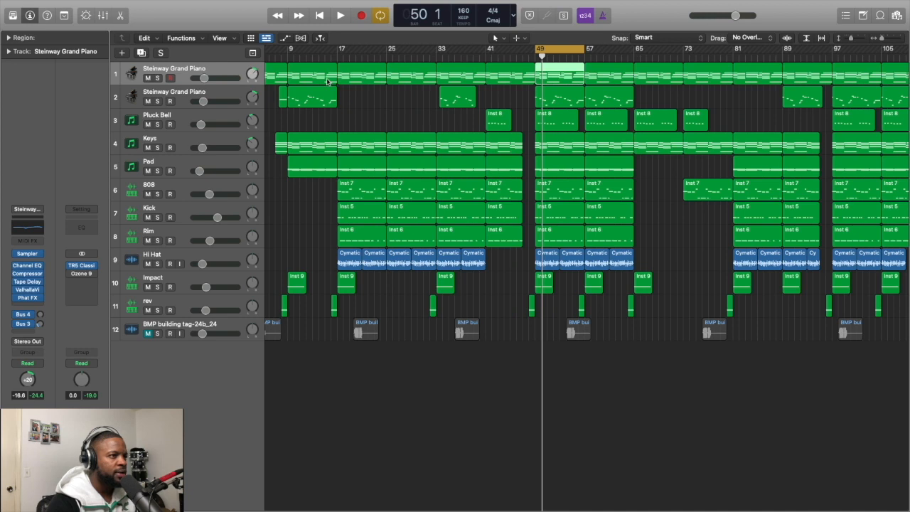
Step: Check the Omnisphere patch on the Keys track and audition that track in solo
left_click(182, 146)
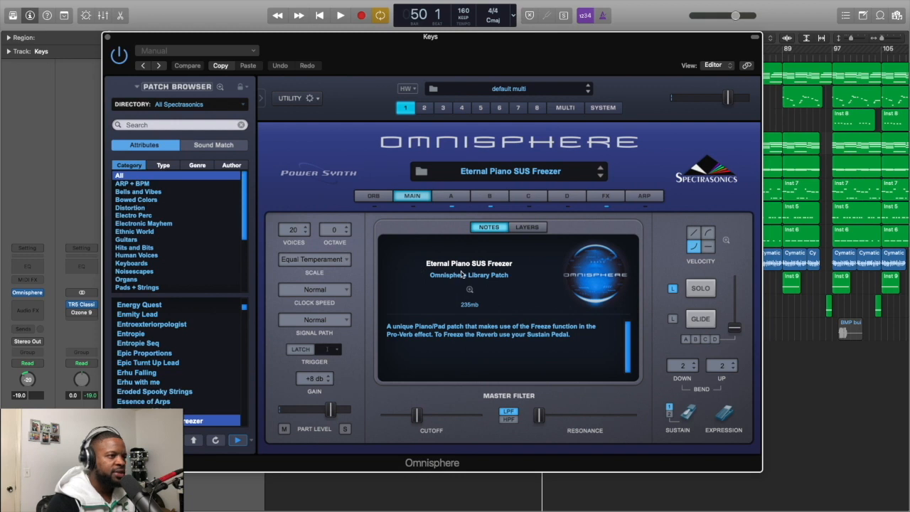
left_click(107, 38)
left_click(158, 147)
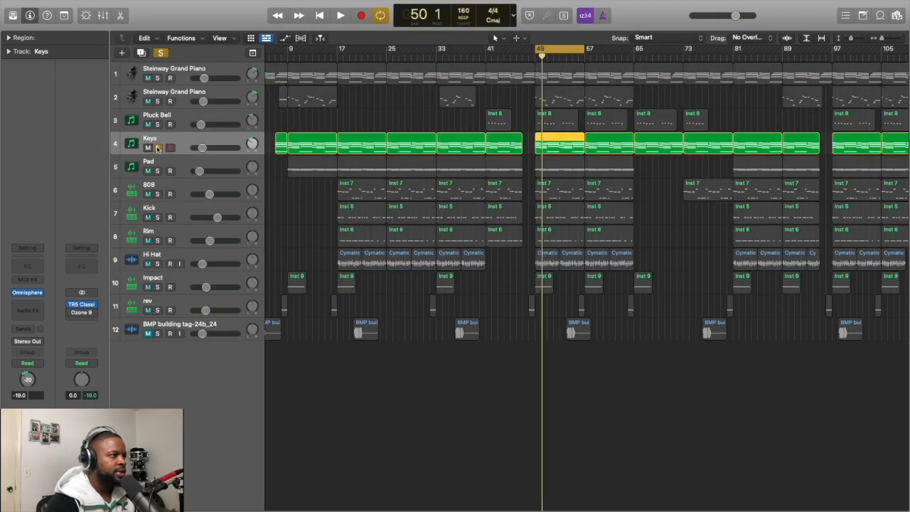
key("space")
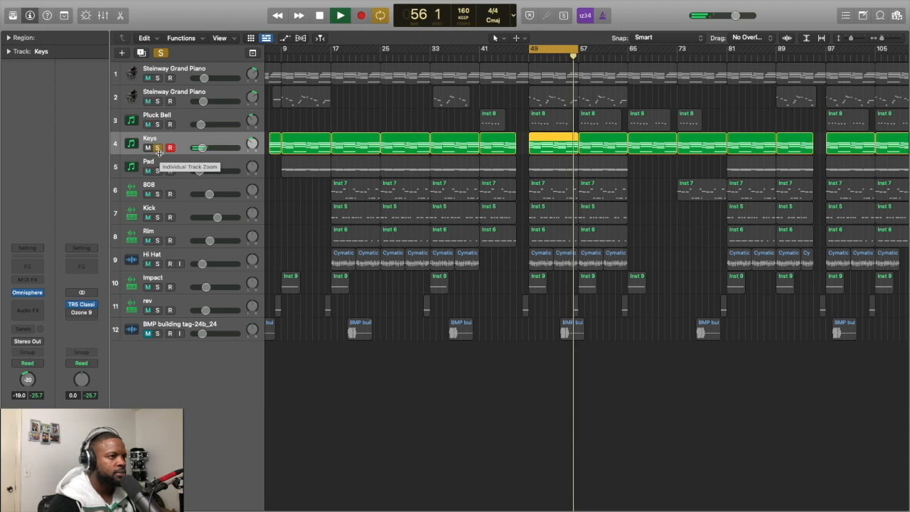
key("space")
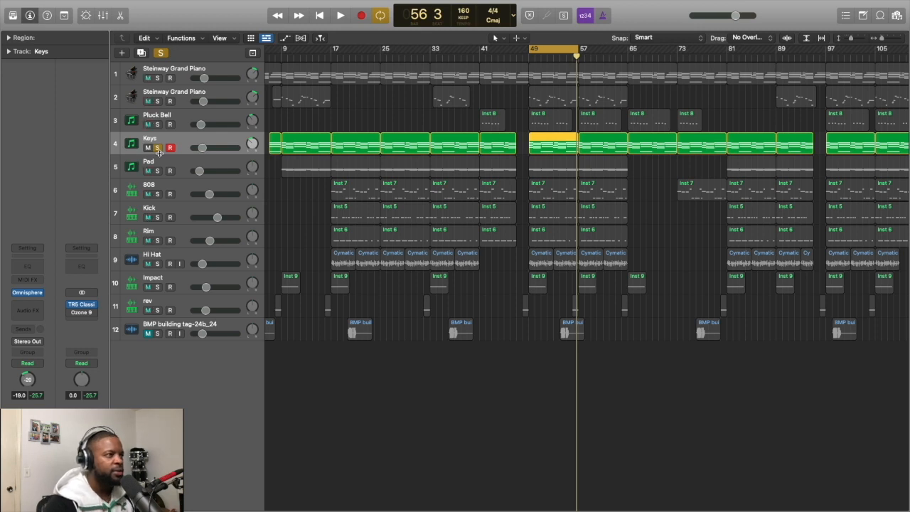
Step: Solo the first Steinway Grand Piano alongside Keys and listen to the two layers together
left_click(157, 78)
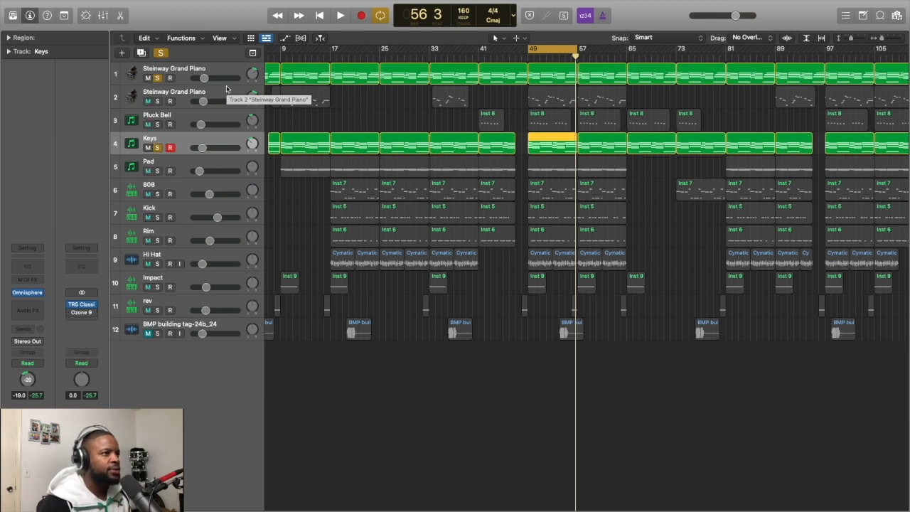
key("space")
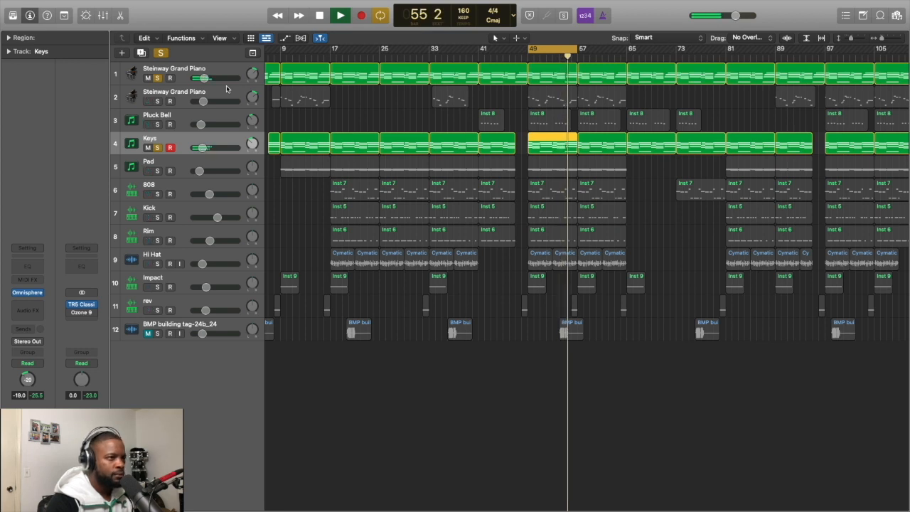
key("space")
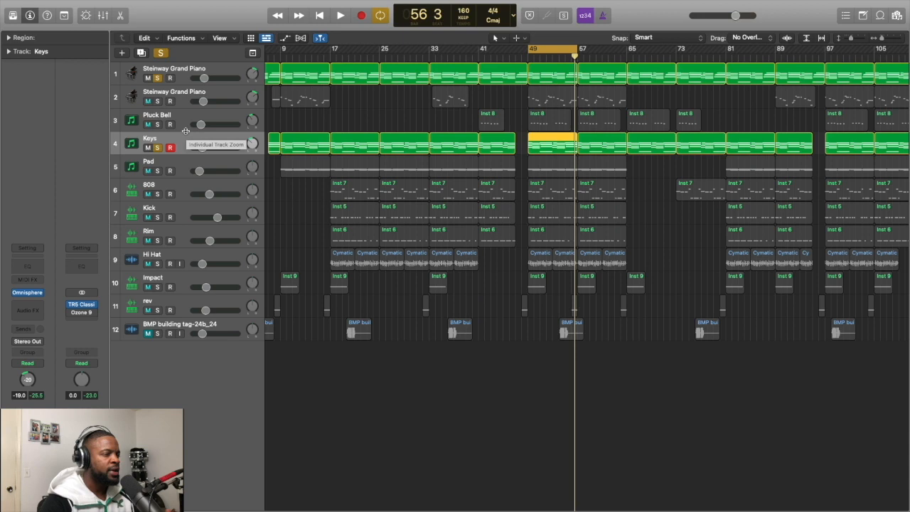
Step: Select the Pad track and clear the solos on Keys and the first Steinway Grand Piano
left_click(184, 167)
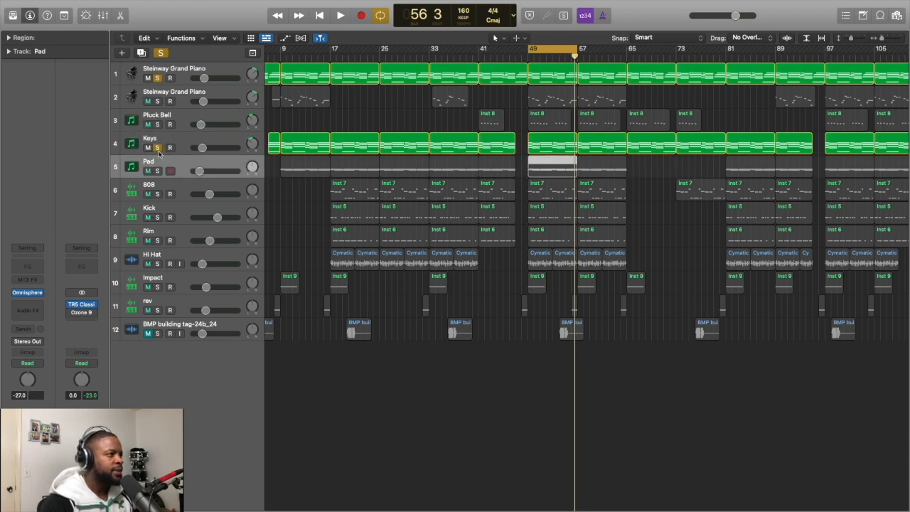
left_click(158, 148)
left_click(157, 77)
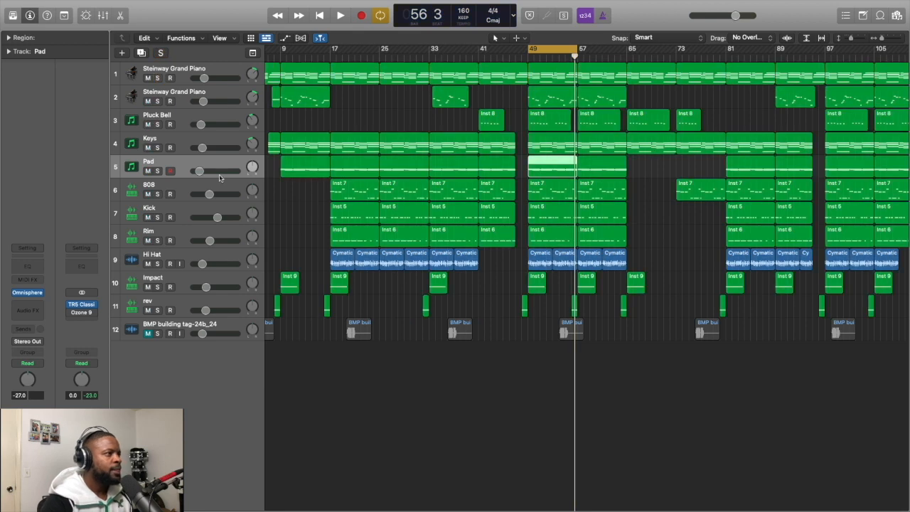
Step: Solo the Pad track and check which Omnisphere patch it uses, closing the instrument window when done
left_click(157, 171)
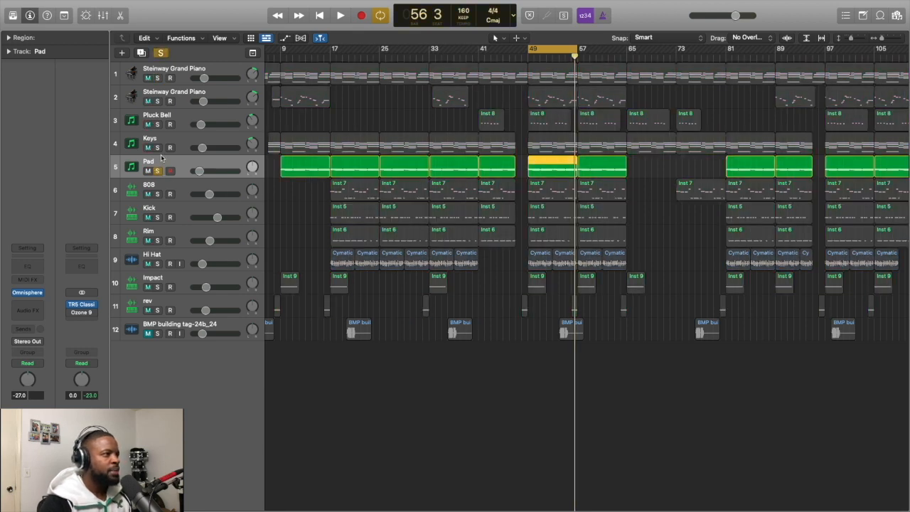
left_click(28, 293)
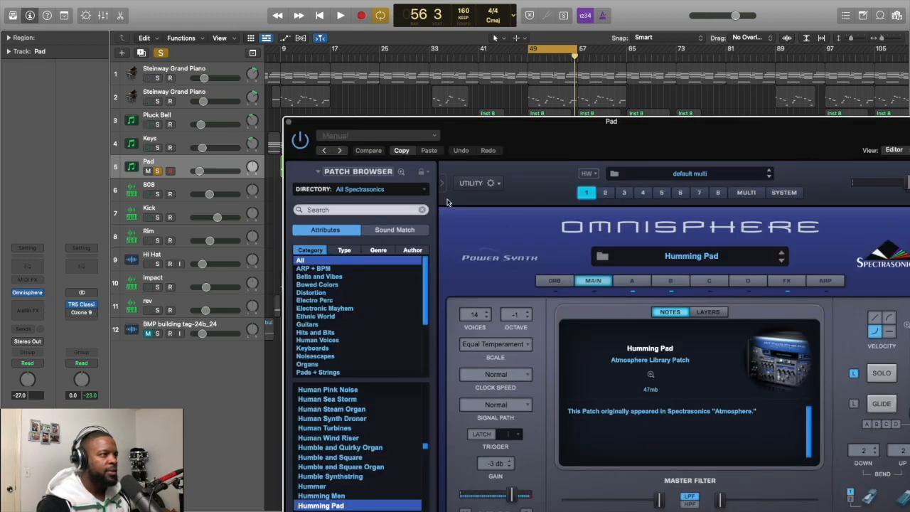
left_click(287, 122)
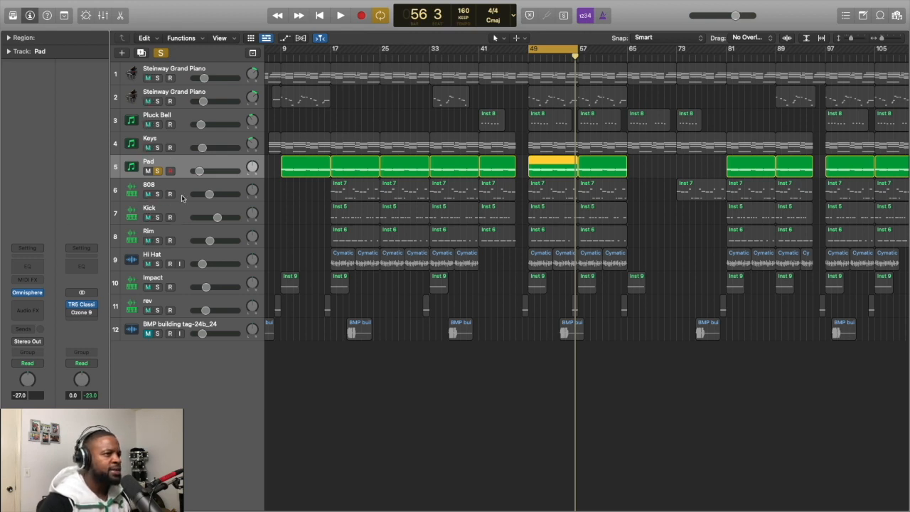
Step: Play the soloed Pad track and add Keys and both Steinway Grand Piano tracks to the solo to hear them together
key("space")
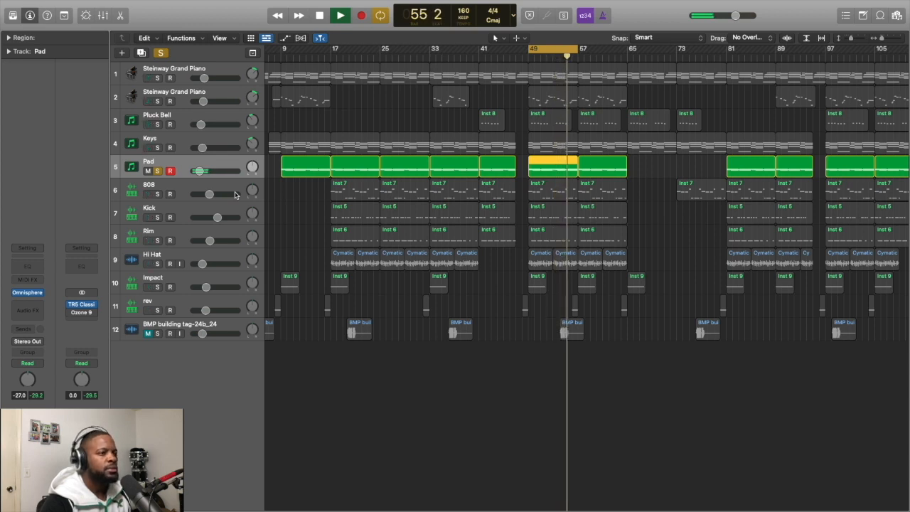
left_click(158, 148)
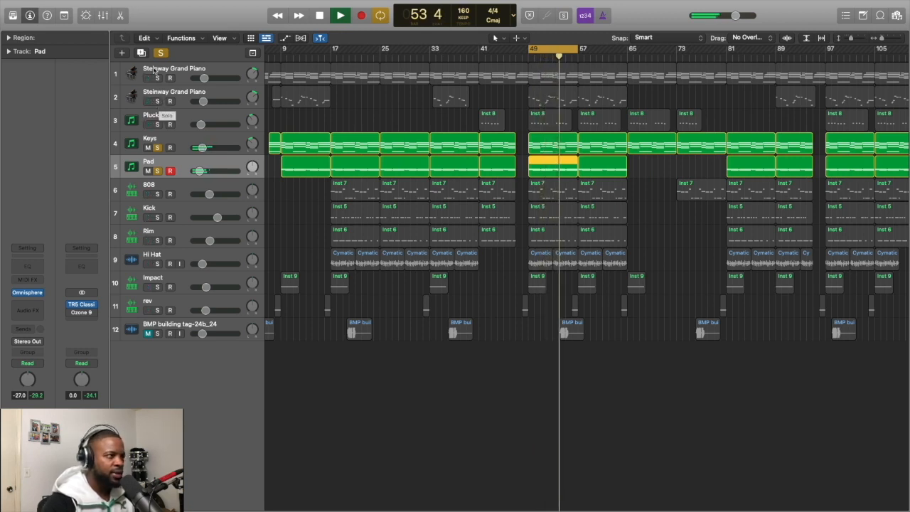
left_click(157, 78)
left_click(157, 101)
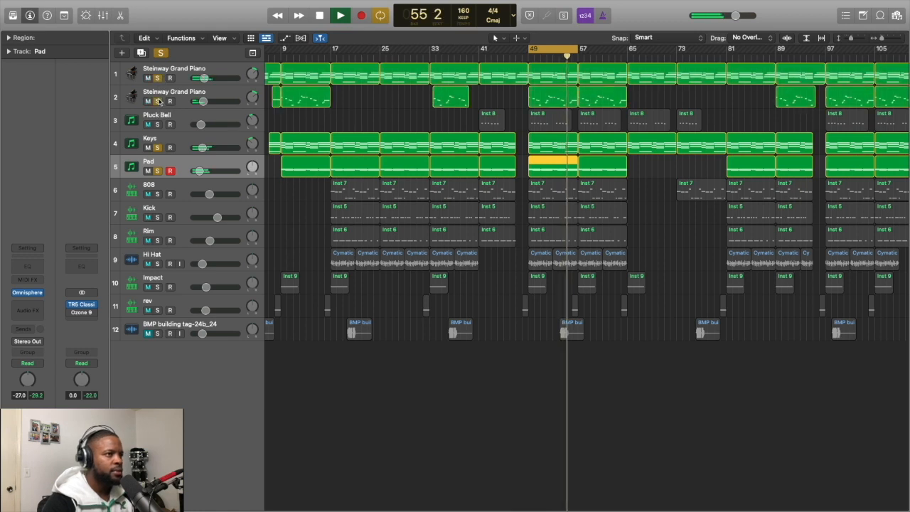
scroll(160, 102, "right", 1)
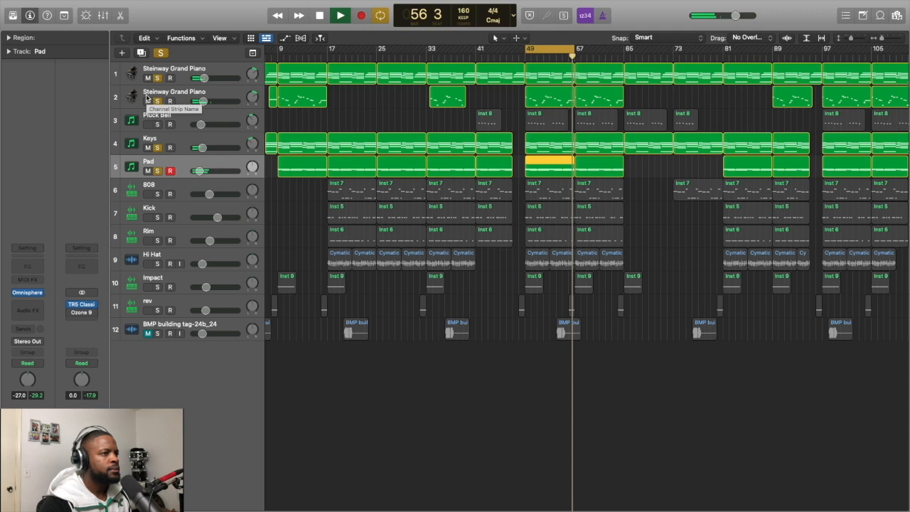
key("space")
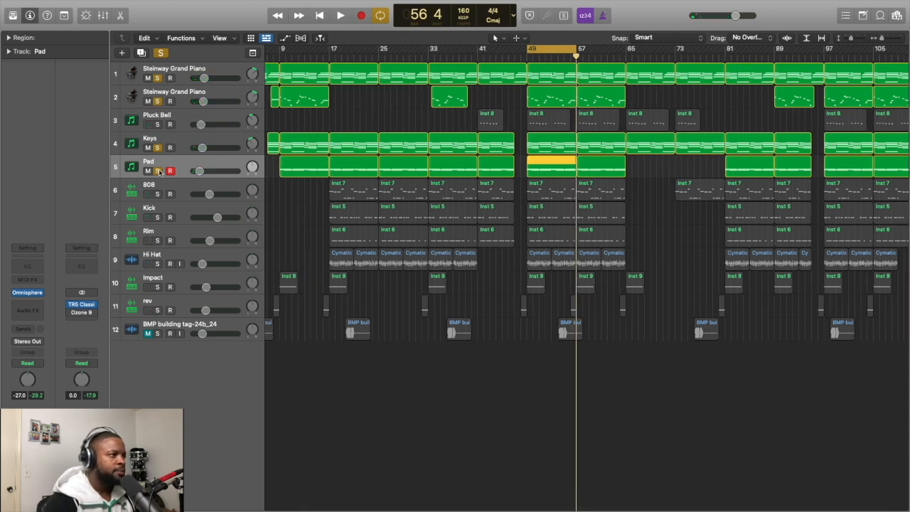
Step: Clear the solos on Pad, Keys and both Steinway Grand Piano tracks one by one, and restore them together
left_click(158, 171)
left_click(158, 148)
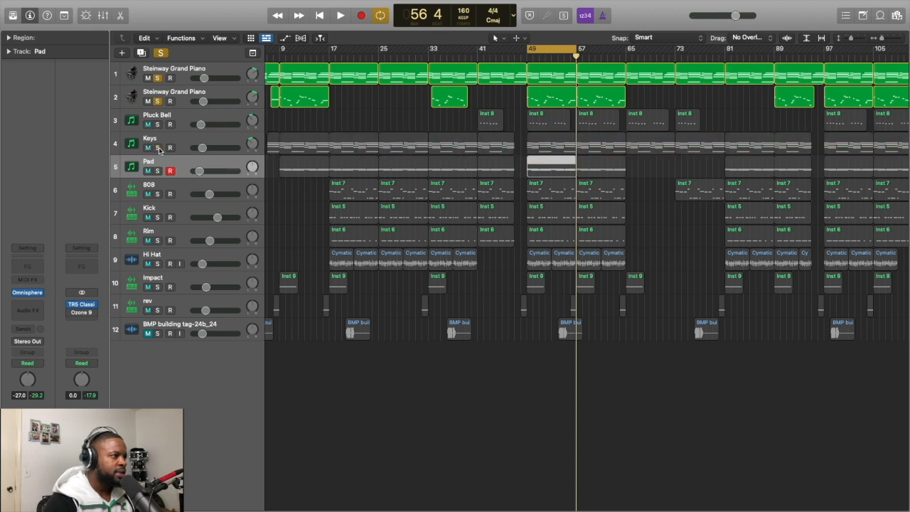
left_click(158, 102)
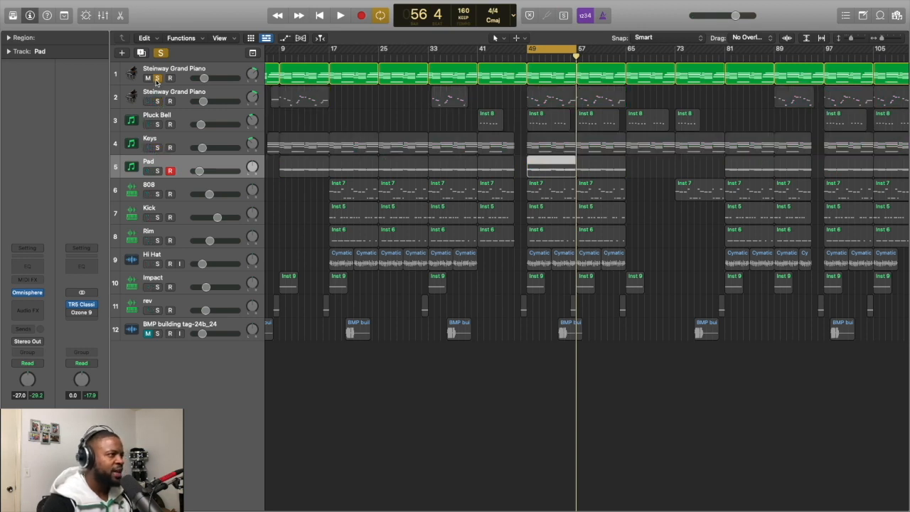
left_click(157, 79)
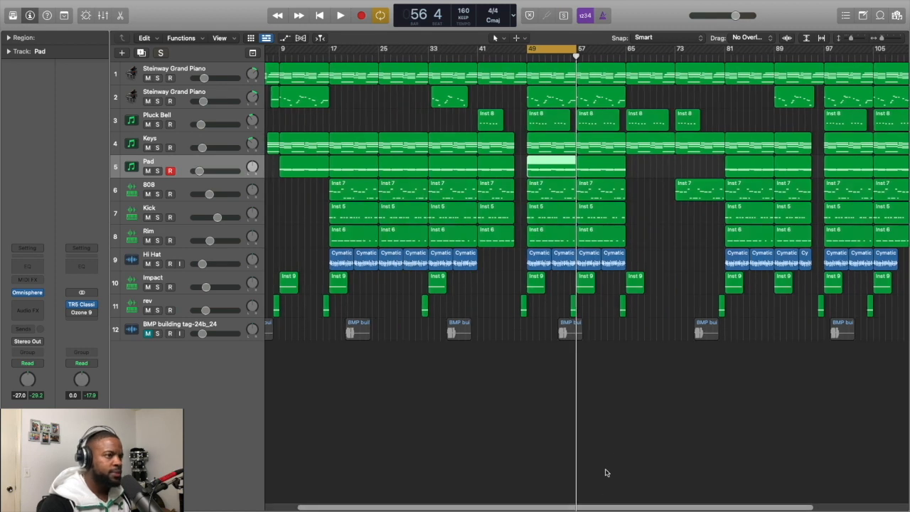
key("ctrl+s")
Step: Add the Kick track to the soloed piano, Keys and Pad layers and play the loop
scroll(159, 225, "right", 2)
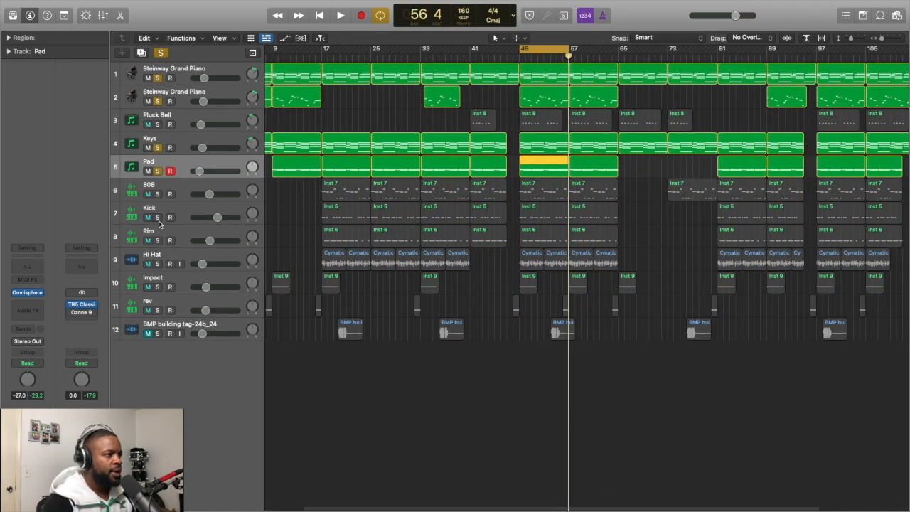
scroll(161, 222, "left", 1)
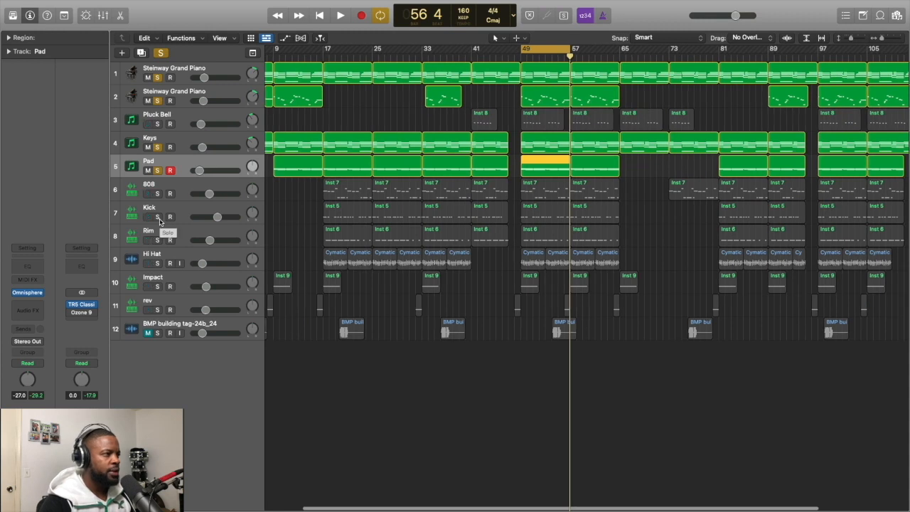
scroll(159, 222, "right", 1)
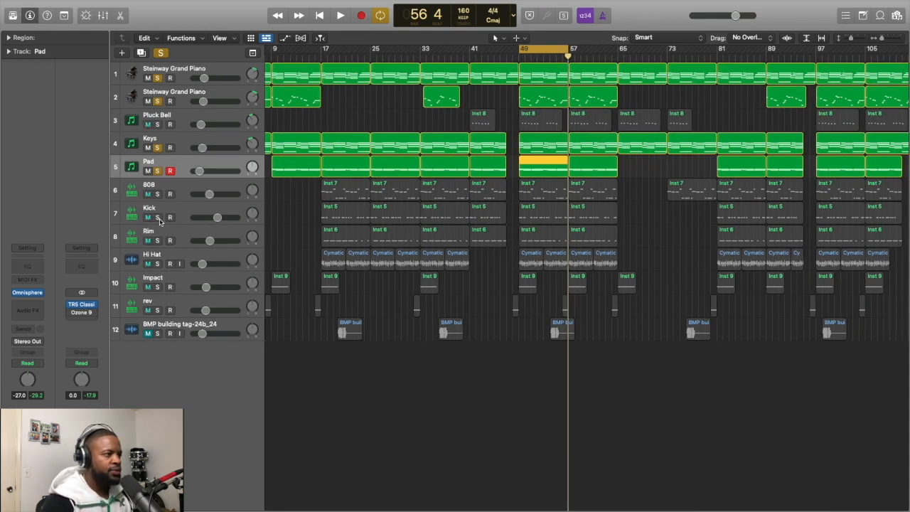
left_click(158, 218)
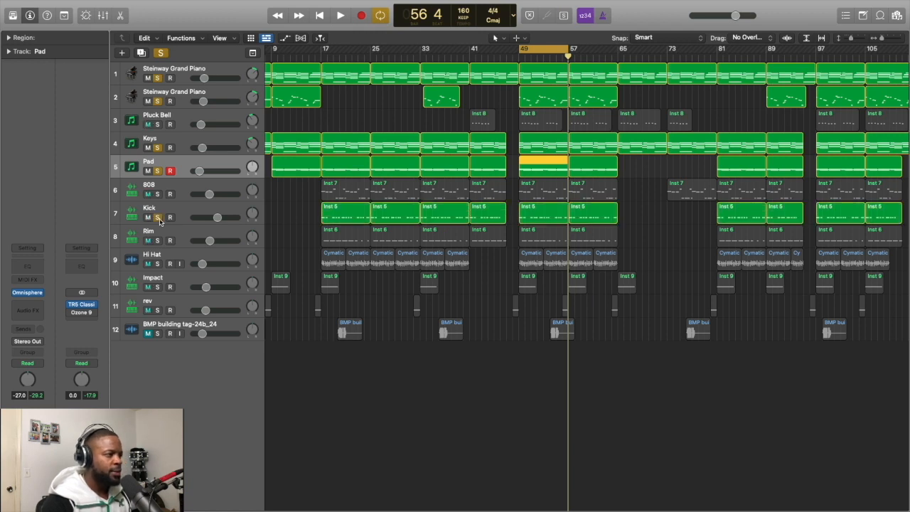
key("space")
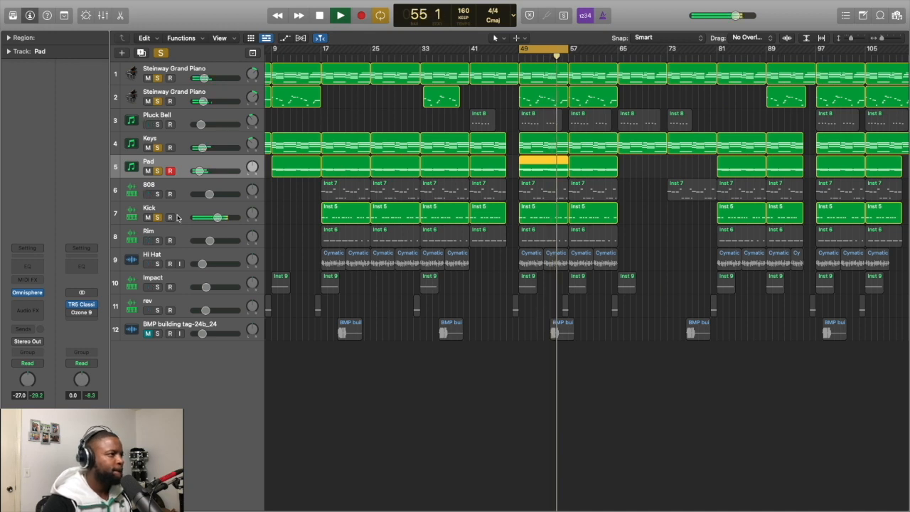
Step: Select the Kick track, stop playback and check which sample its Sampler uses, closing the instrument window when done
left_click(177, 218)
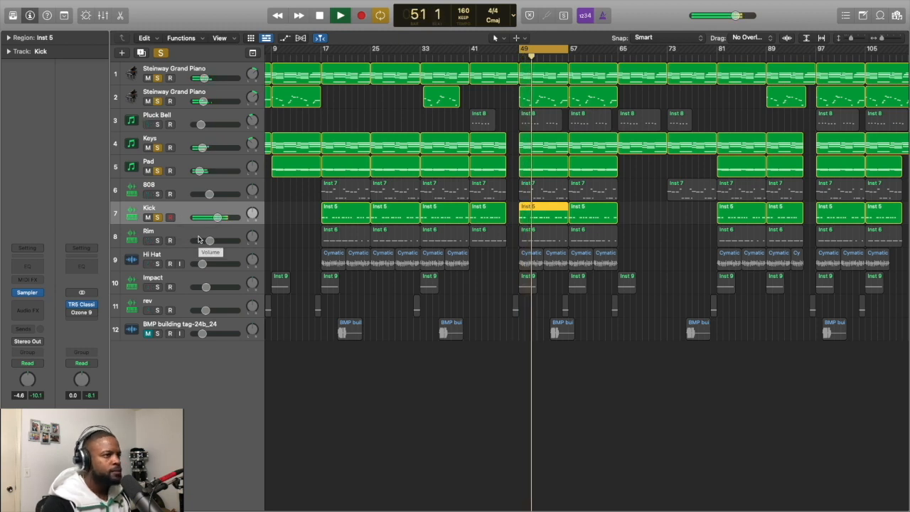
key("space")
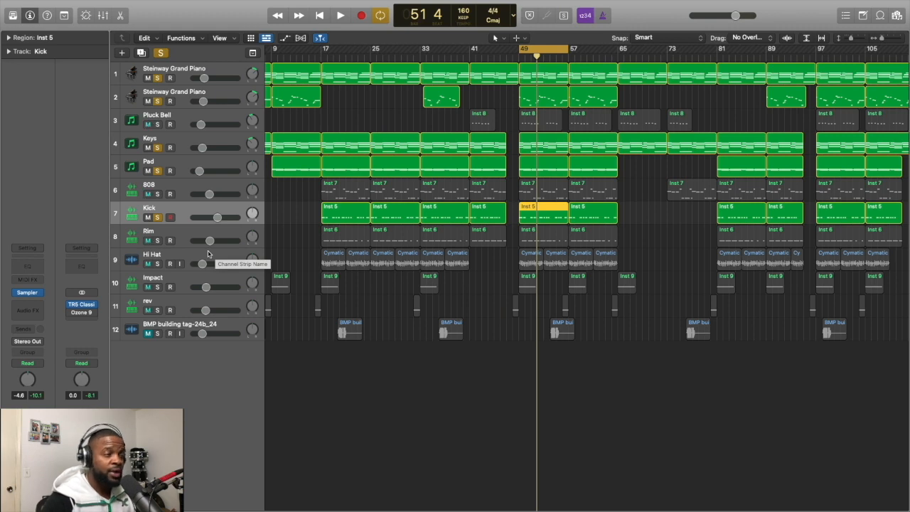
left_click(32, 293)
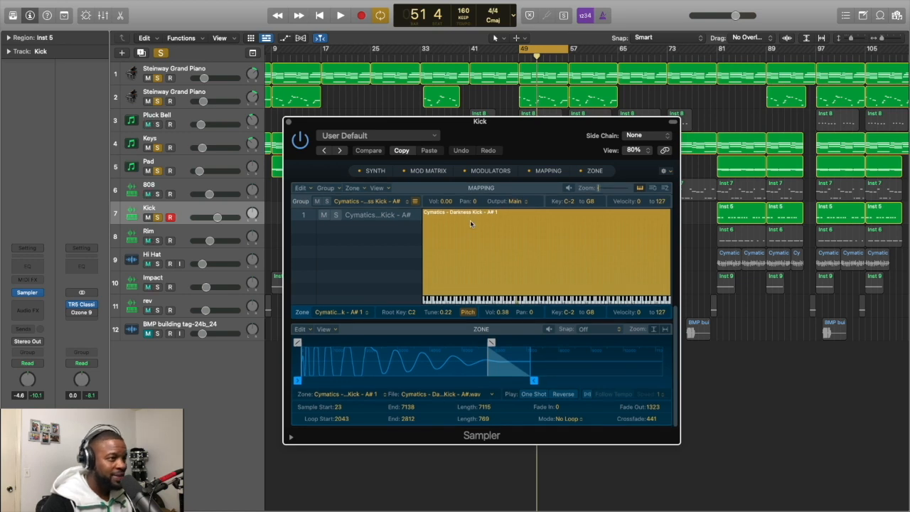
left_click(289, 123)
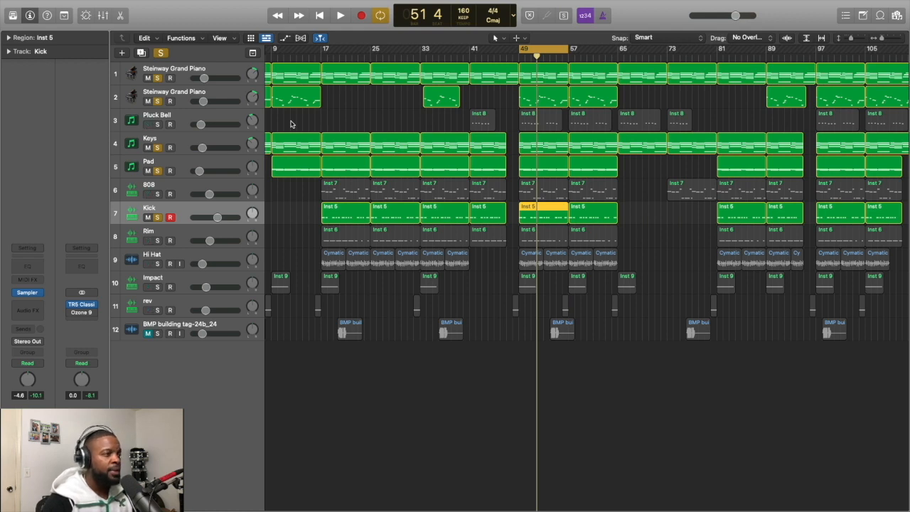
Step: Select the Rim track, add it to the soloed tracks and listen to the loop before stopping playback
key("Down")
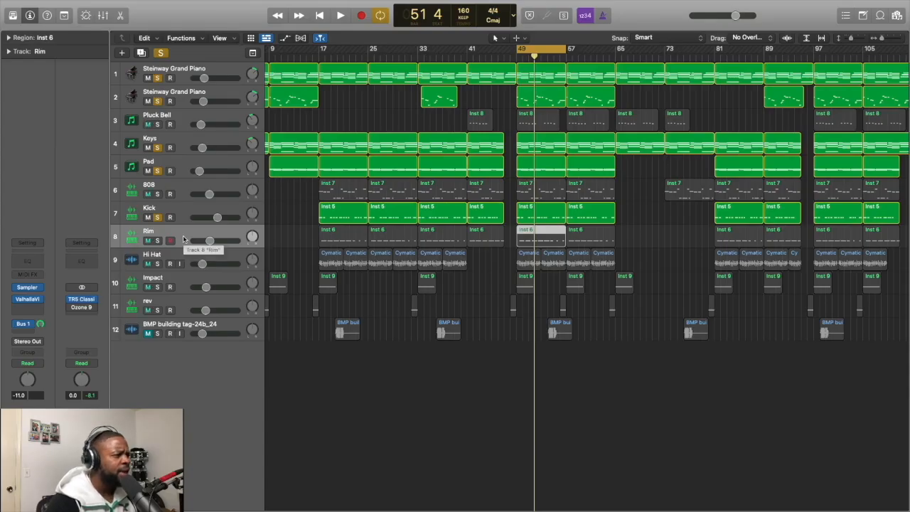
scroll(189, 235, "right", 1)
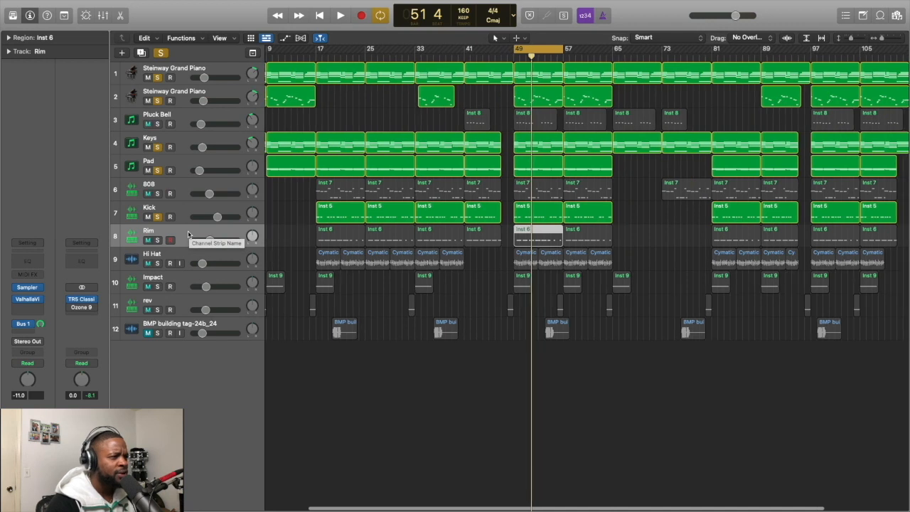
scroll(193, 236, "right", 1)
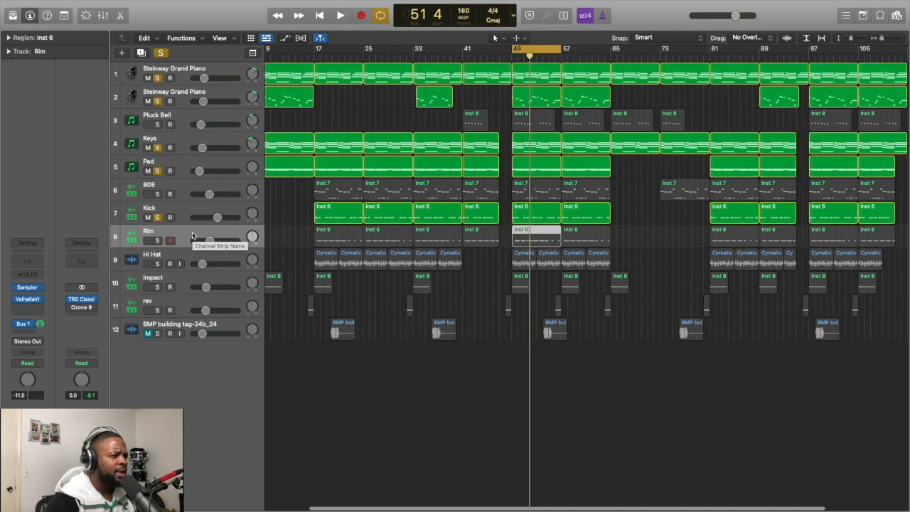
scroll(200, 239, "right", 1)
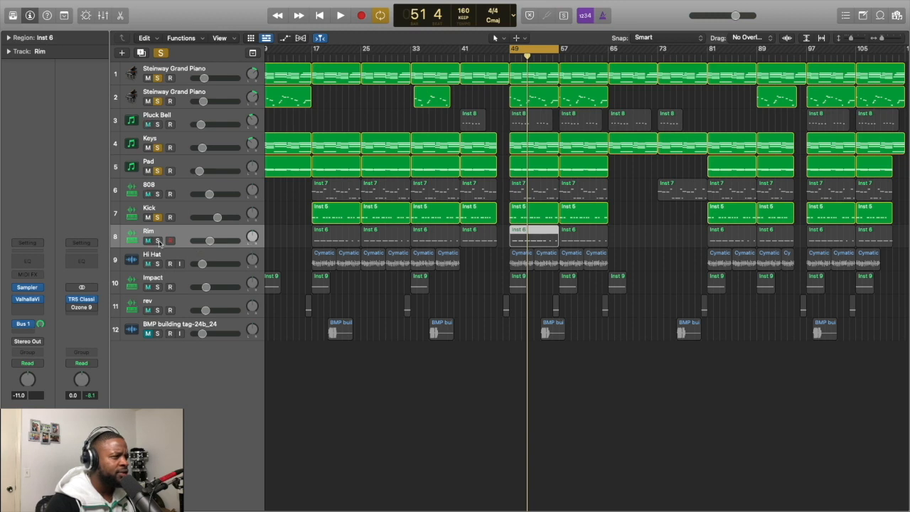
left_click(158, 240)
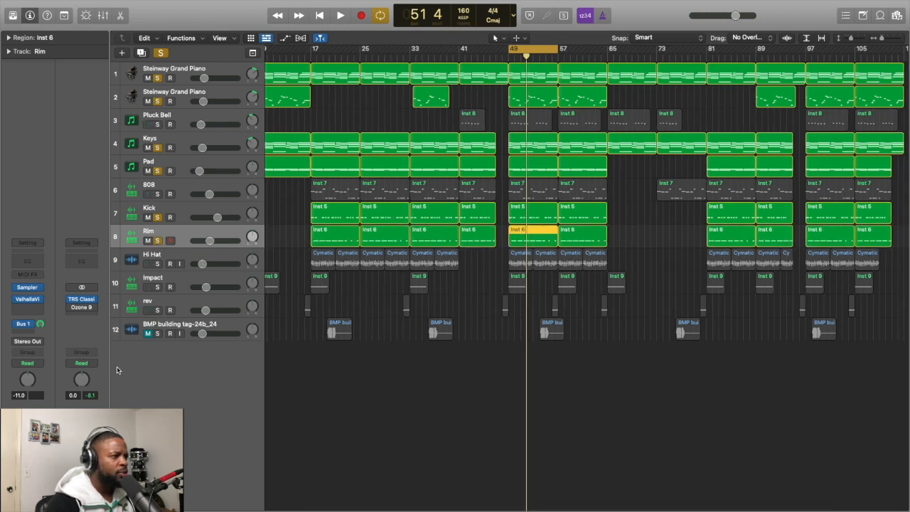
key("space")
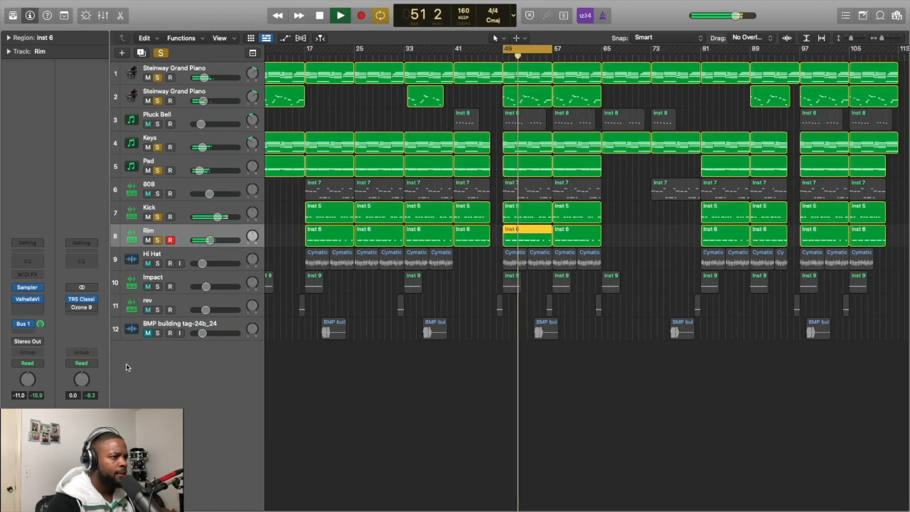
scroll(129, 358, "down", 1)
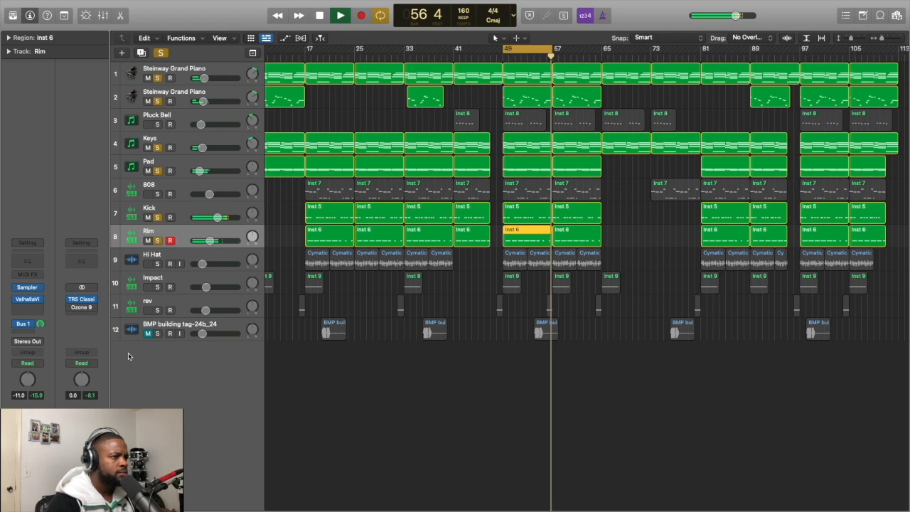
key("space")
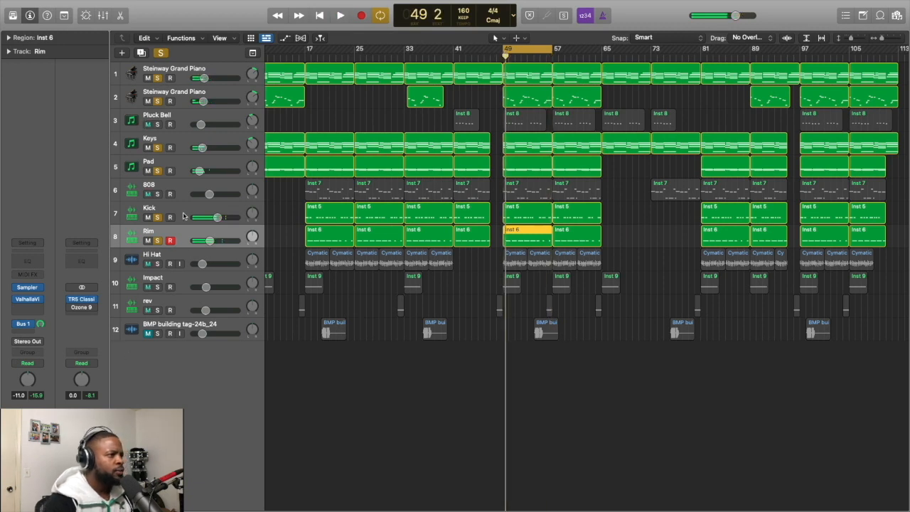
Step: Select the tracks from Kick up to the first Steinway Grand Piano and clear every active solo
left_click(183, 216)
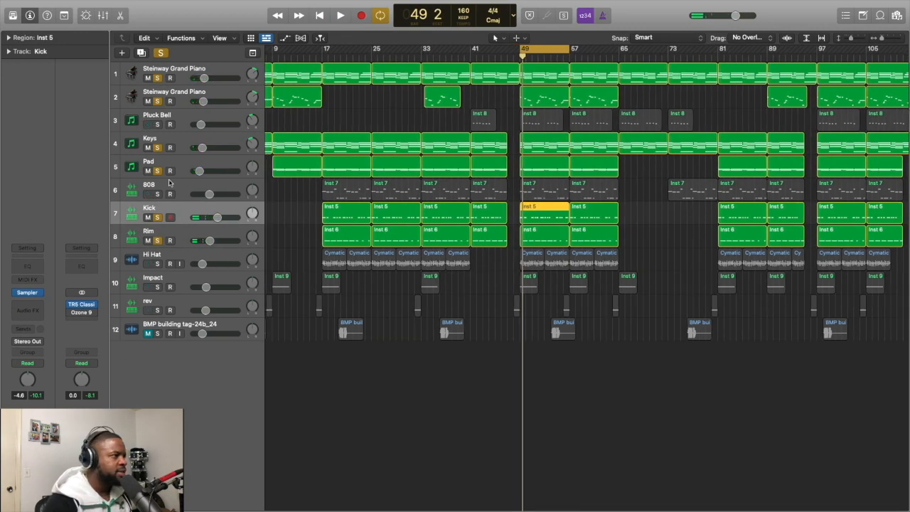
left_click(178, 164, "shift")
left_click(180, 141, "shift")
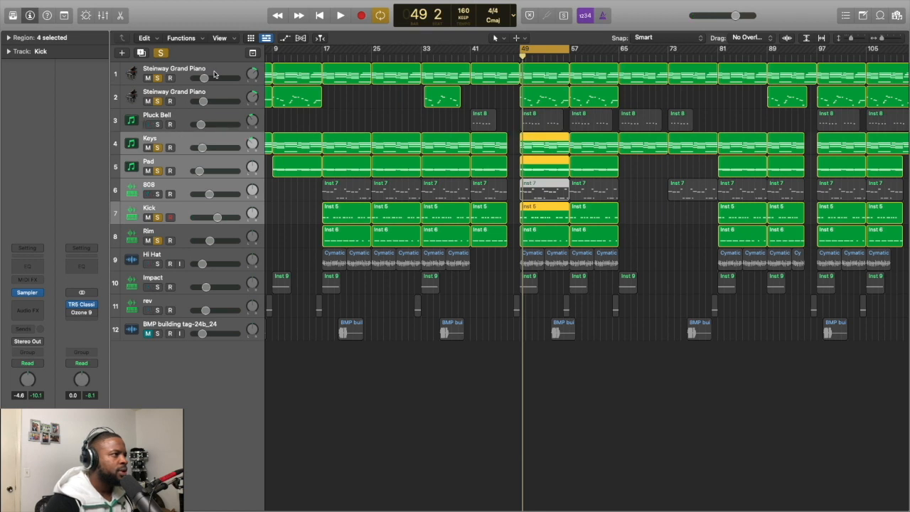
left_click(214, 74, "shift")
left_click(161, 54)
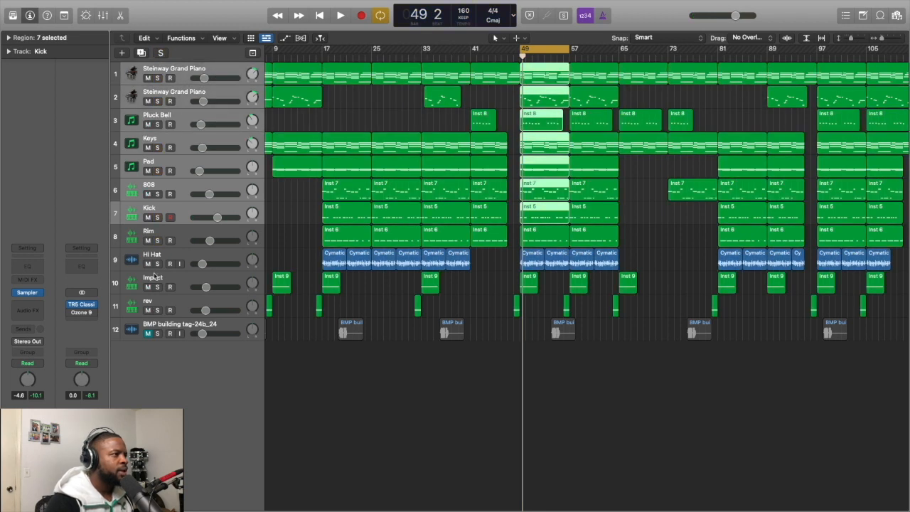
Step: Solo only the Rim track and audition it with its effects, stopping playback when done
left_click(185, 236)
left_click(158, 240)
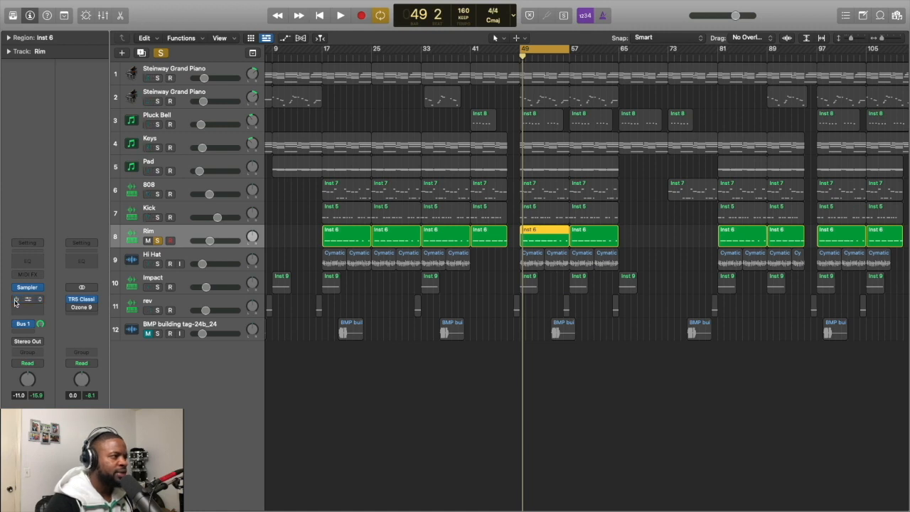
key("space")
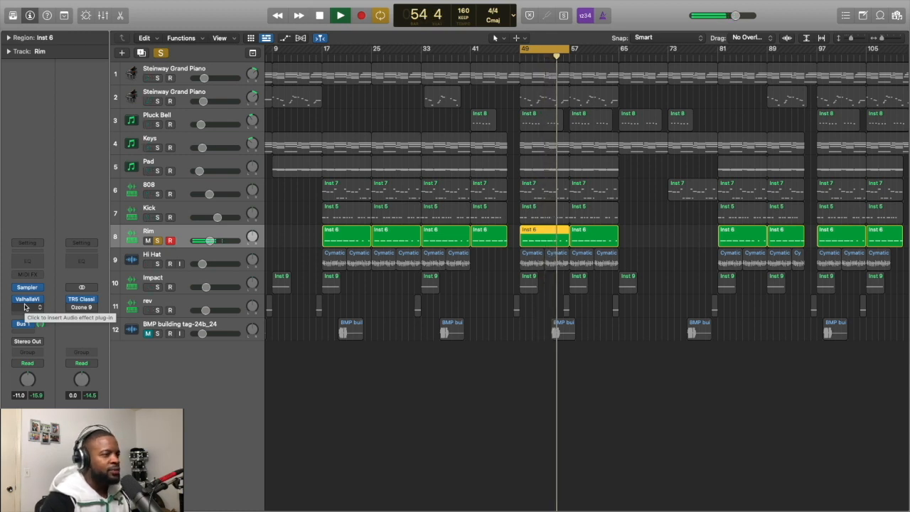
key("space")
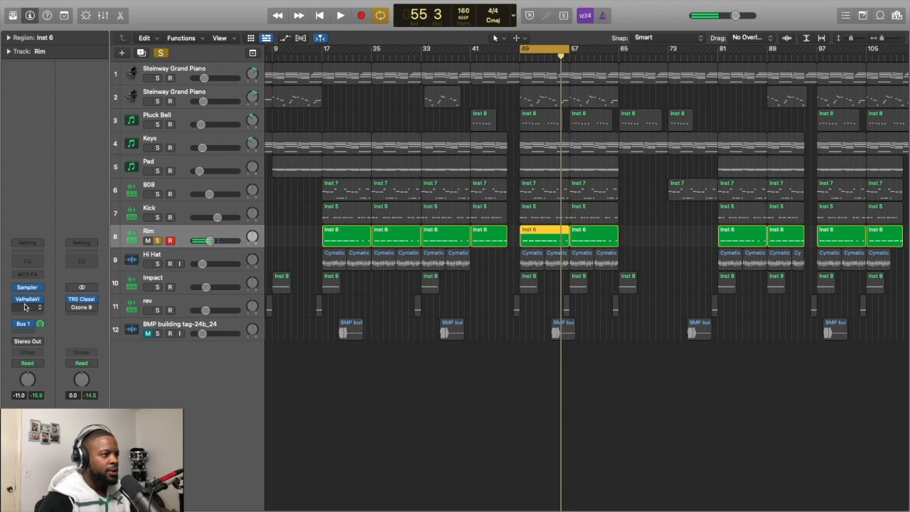
Step: Add Kick, Pad, Pluck Bell and both Steinway Grand Piano tracks to the solo alongside Rim
left_click(157, 217)
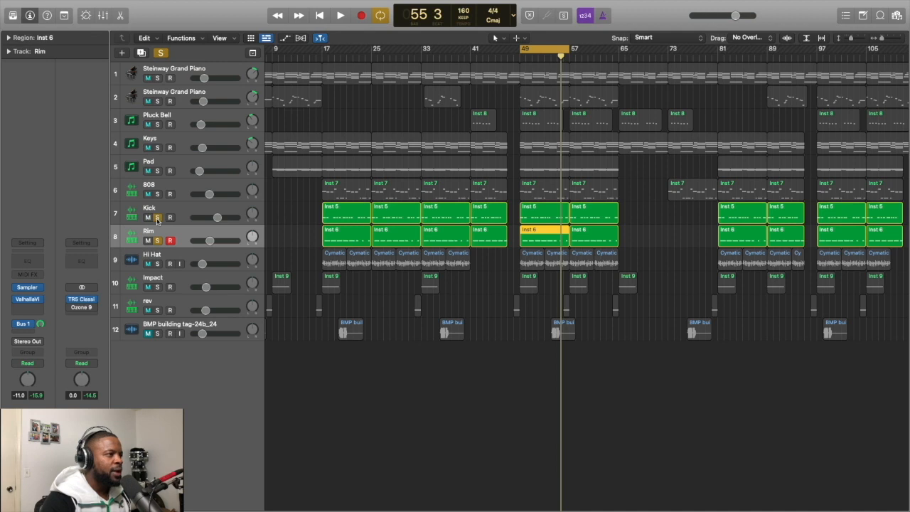
left_click(157, 171)
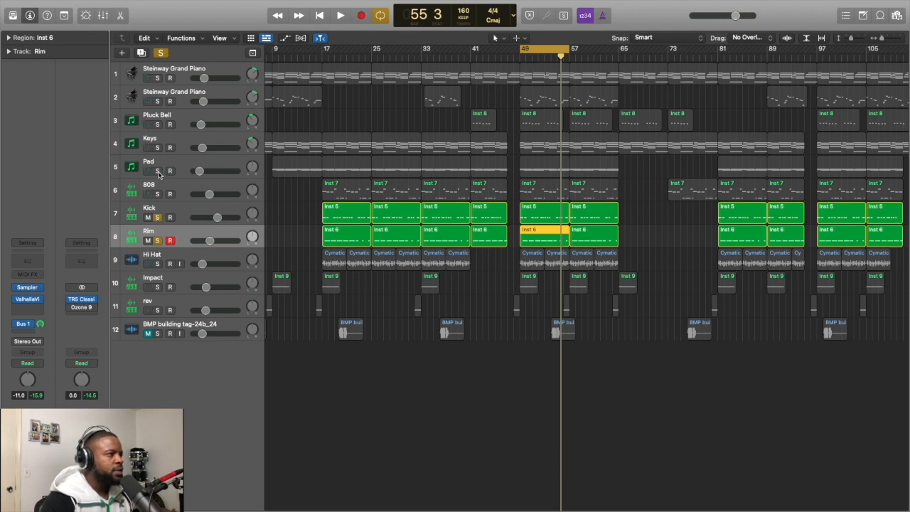
left_click(157, 125)
left_click(157, 101)
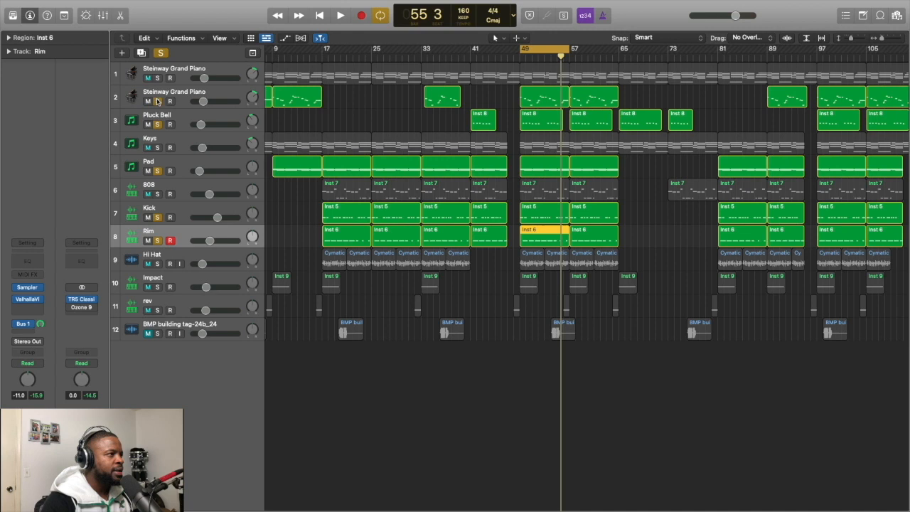
left_click(157, 77)
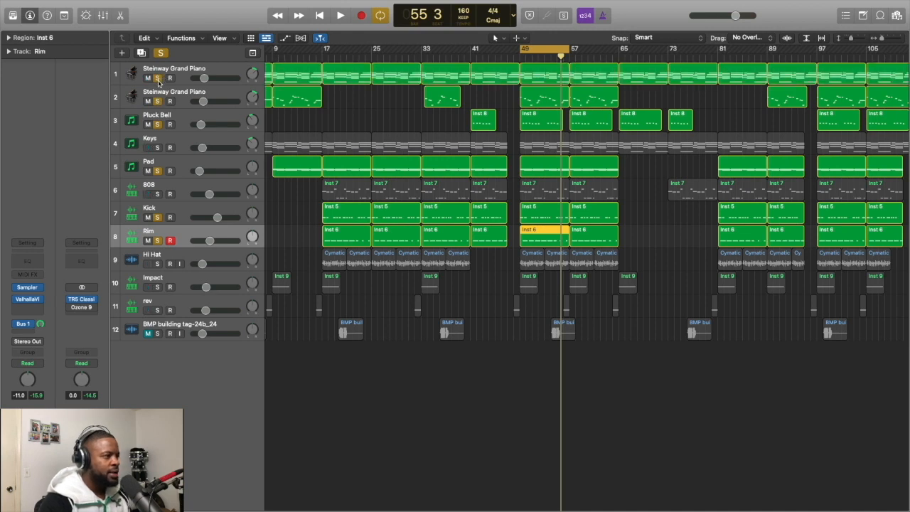
Step: Select the Hi Hat track, add it to the soloed tracks and start playing the loop
left_click(188, 251)
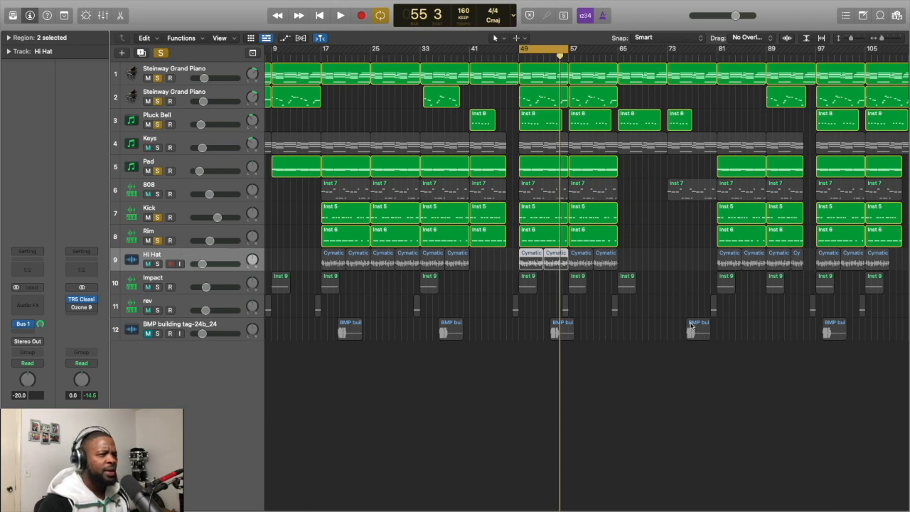
scroll(261, 332, "right", 1)
scroll(394, 342, "left", 1)
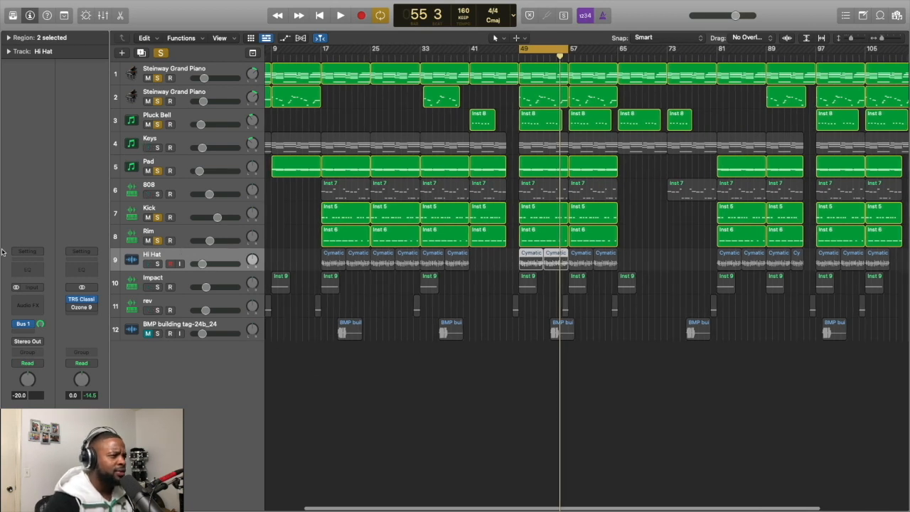
left_click(158, 263)
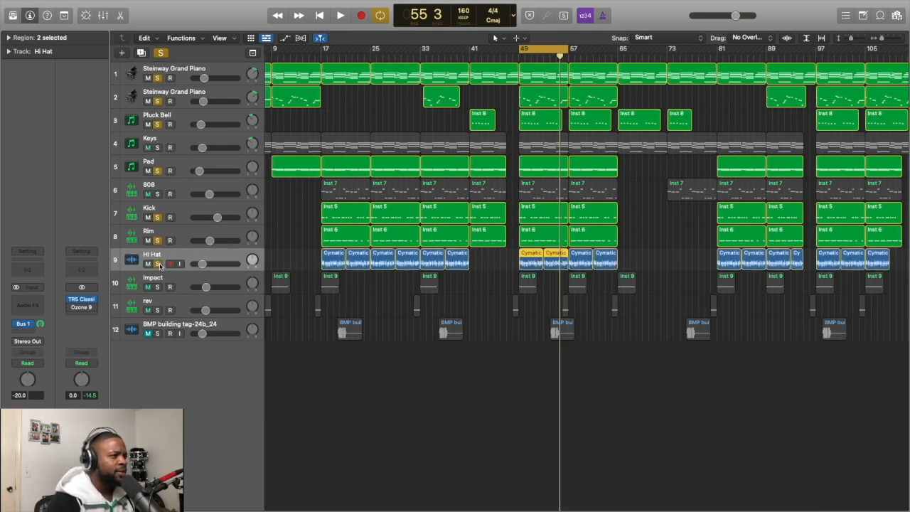
scroll(160, 265, "right", 1)
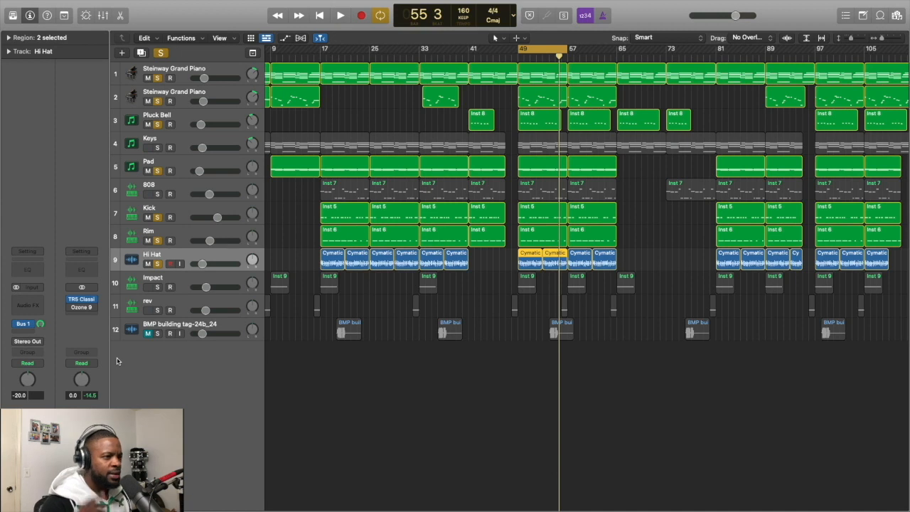
key("space")
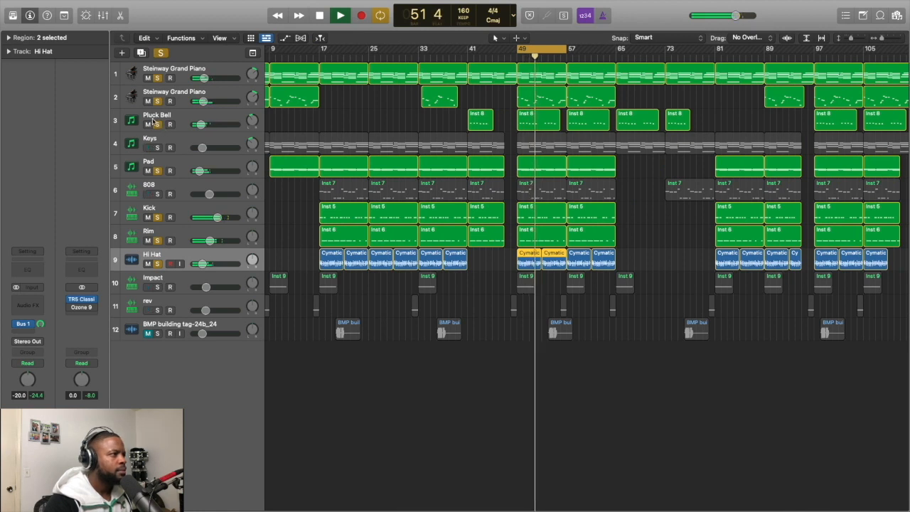
Step: Swap Pluck Bell for Keys in the solo while the loop plays, stopping playback after listening
left_click(159, 129)
left_click(158, 147)
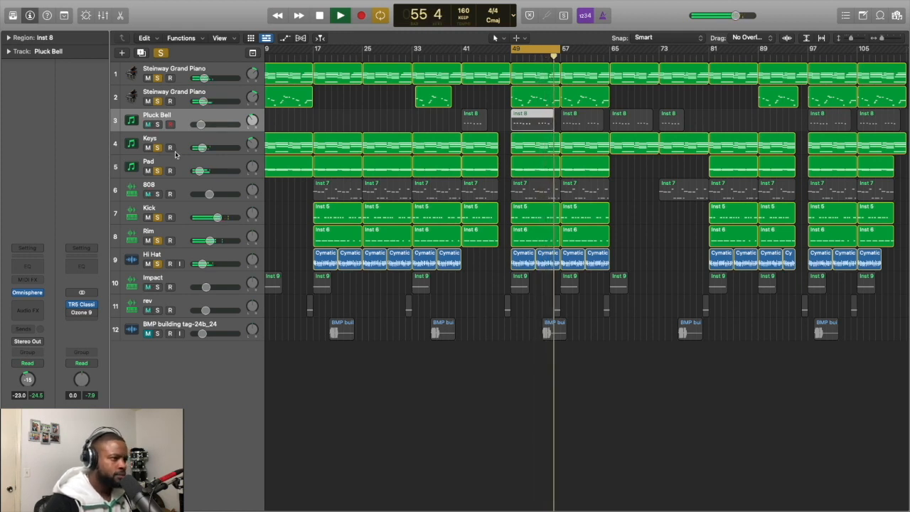
key("space")
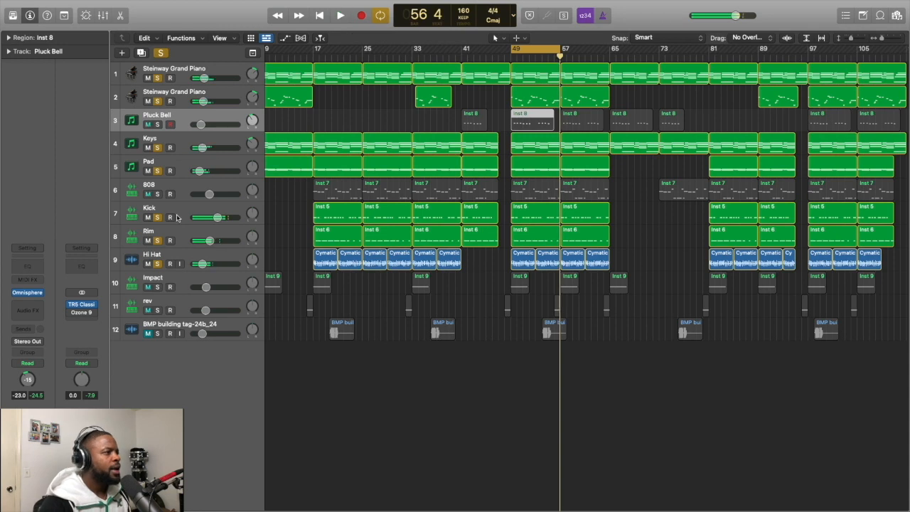
Step: Clear the solos on the tracks from Rim up to the first Steinway Grand Piano, then select the soloed Hi Hat track
left_click(186, 237)
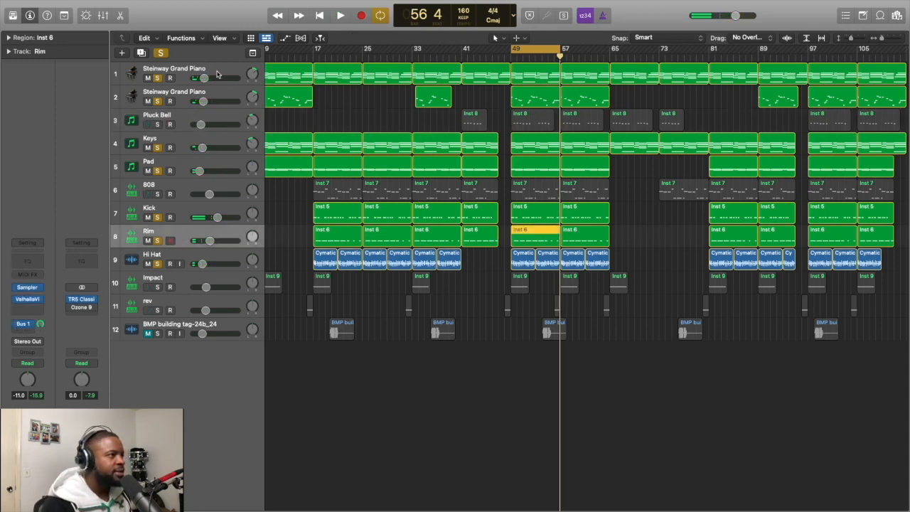
left_click(180, 80, "shift")
left_click(158, 78)
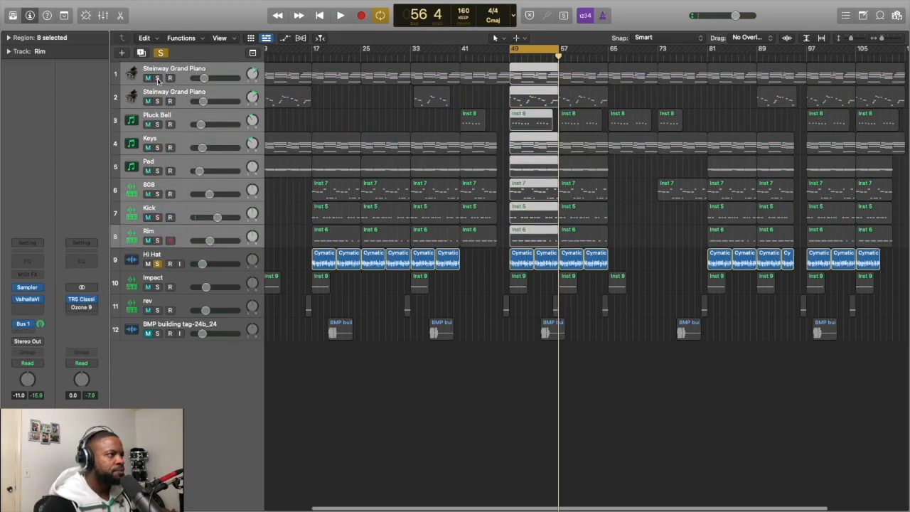
left_click(192, 254)
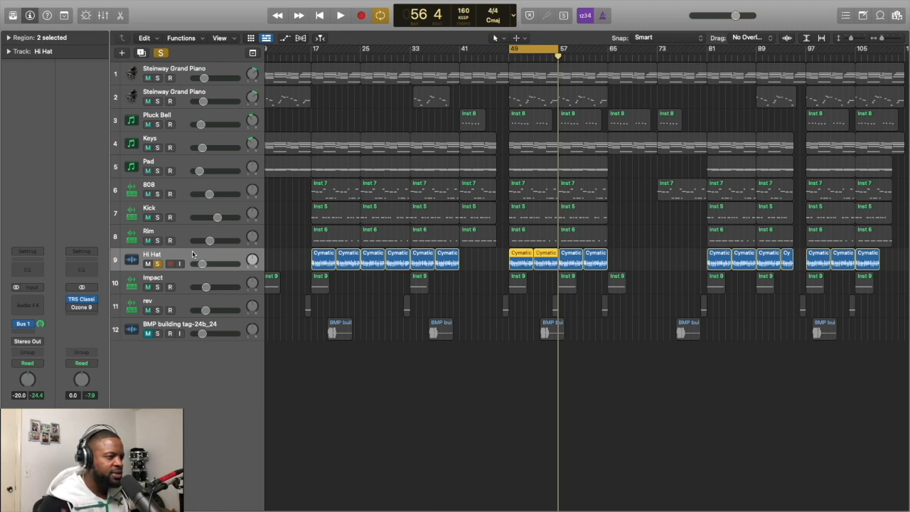
Step: Audition the soloed Hi Hat loop in several short passes, stopping playback after each one
key("space")
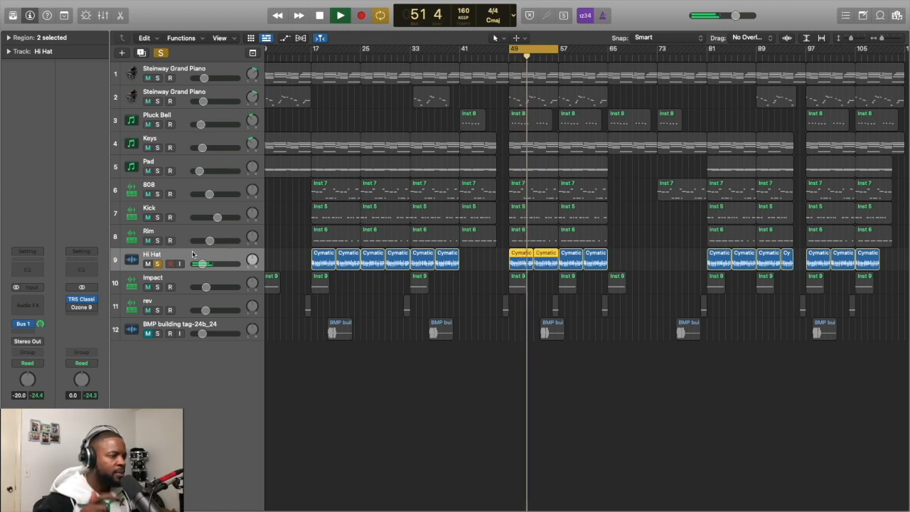
key("space")
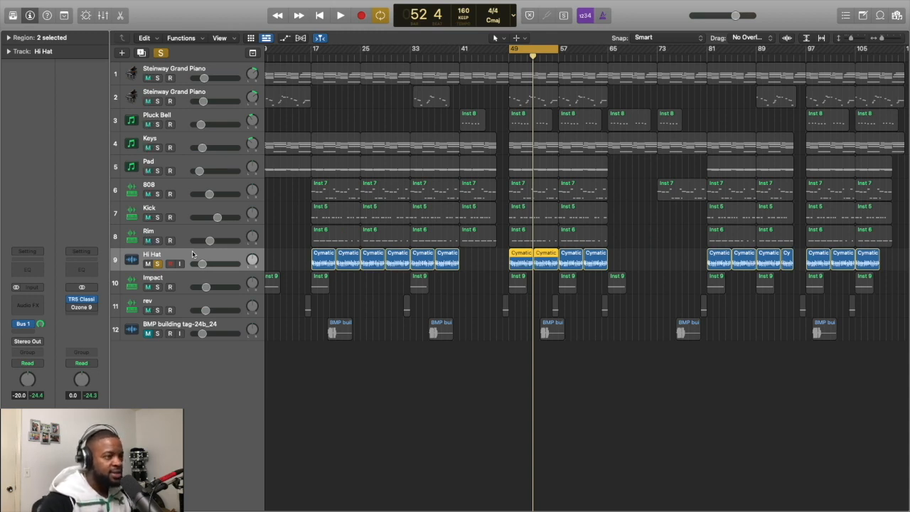
key("space")
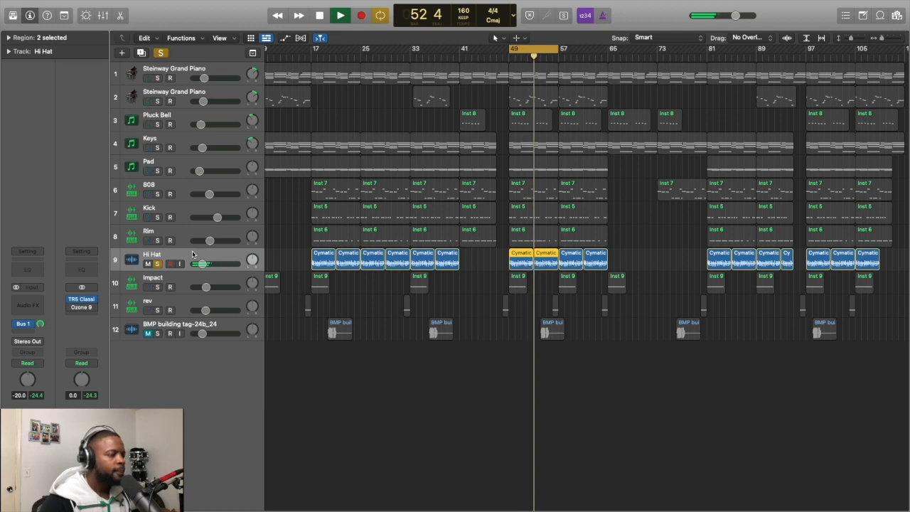
key("space")
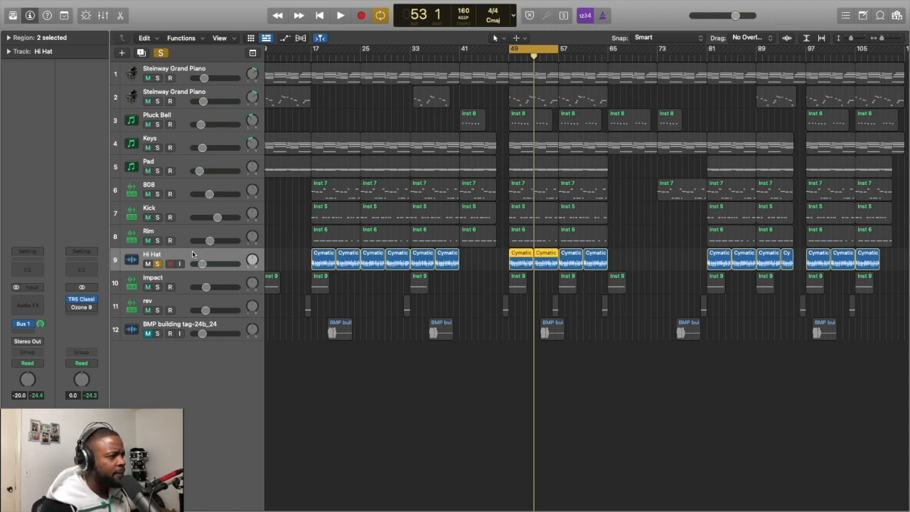
key("space")
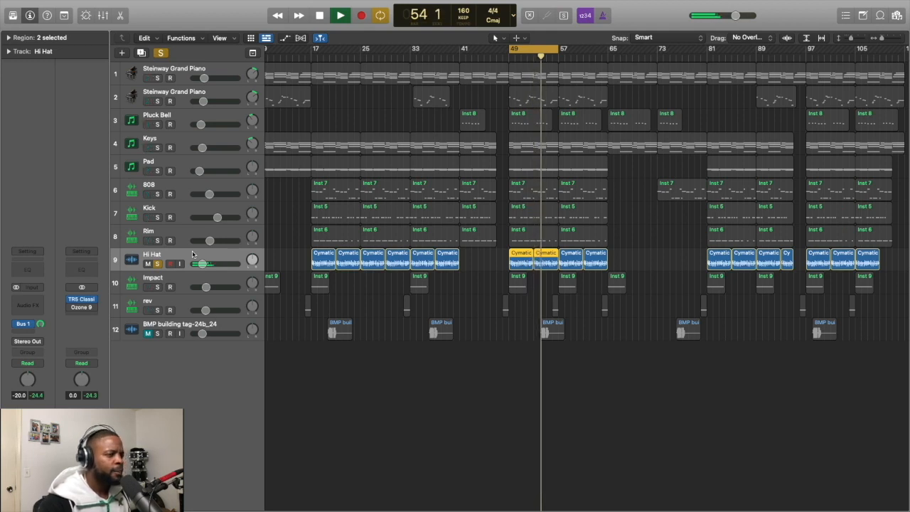
key("space")
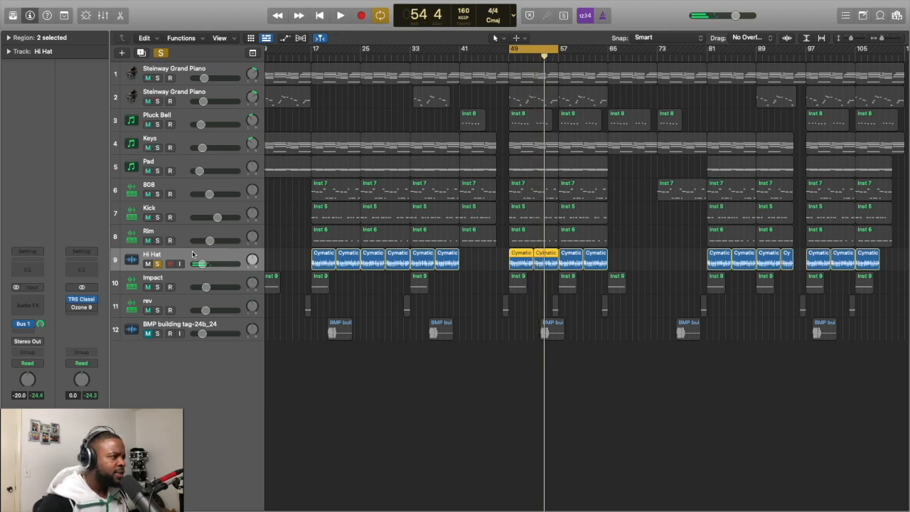
Step: Add Rim, Kick, Pad, Pluck Bell and both Steinway Grand Piano tracks to the solo alongside Hi Hat
left_click(157, 241)
left_click(158, 217)
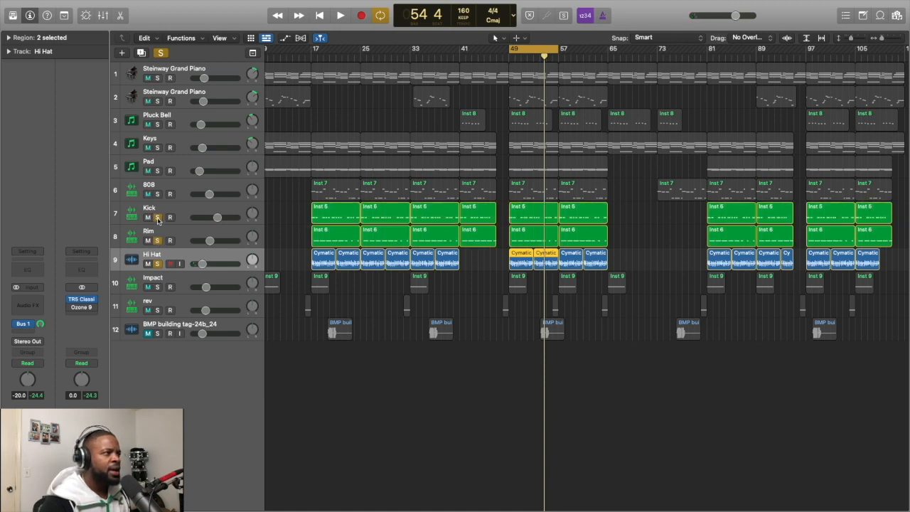
left_click(158, 171)
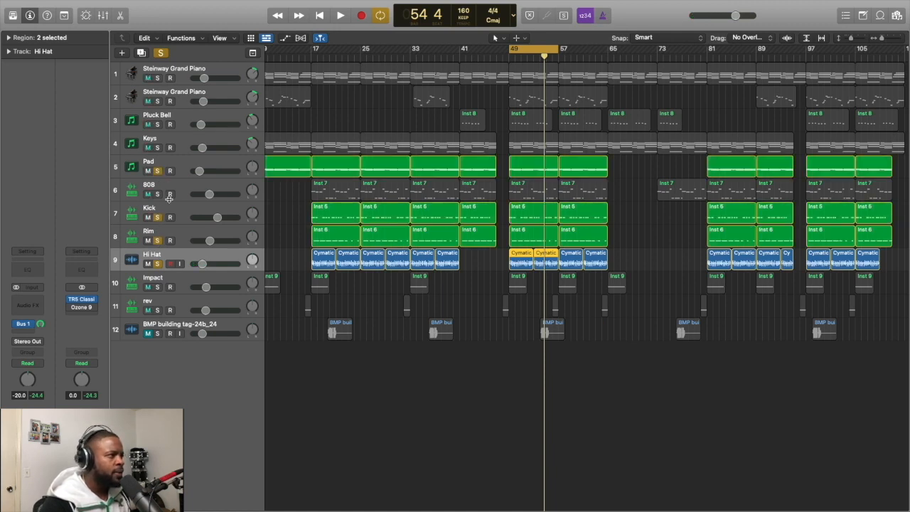
left_click(157, 124)
left_click(157, 101)
left_click(157, 78)
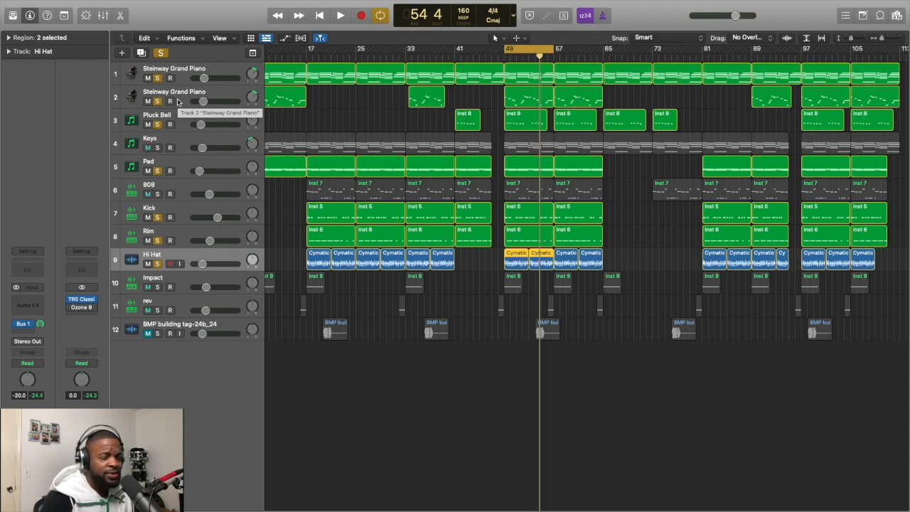
Step: Play the layered loop and replace Pluck Bell with Keys in the solo during playback, stopping when done
key("space")
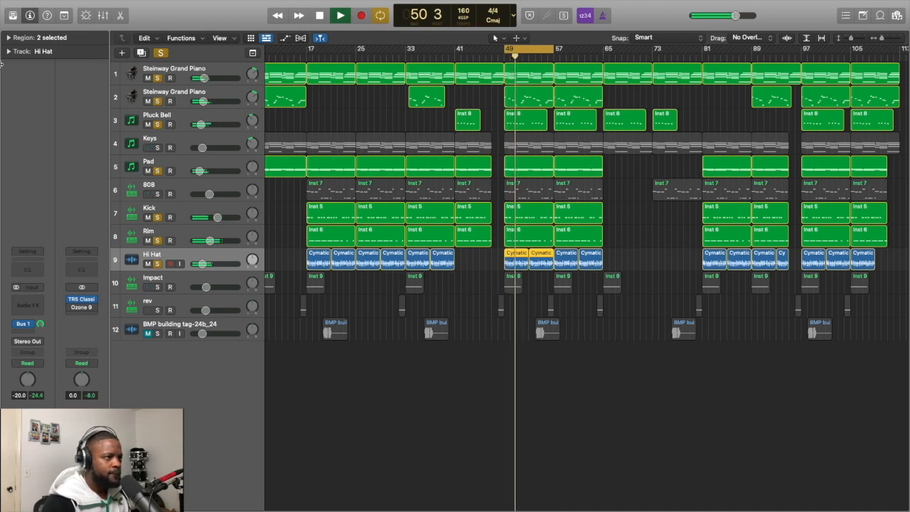
left_click(158, 125)
left_click(158, 148)
scroll(185, 145, "right", 1)
scroll(207, 139, "right", 1)
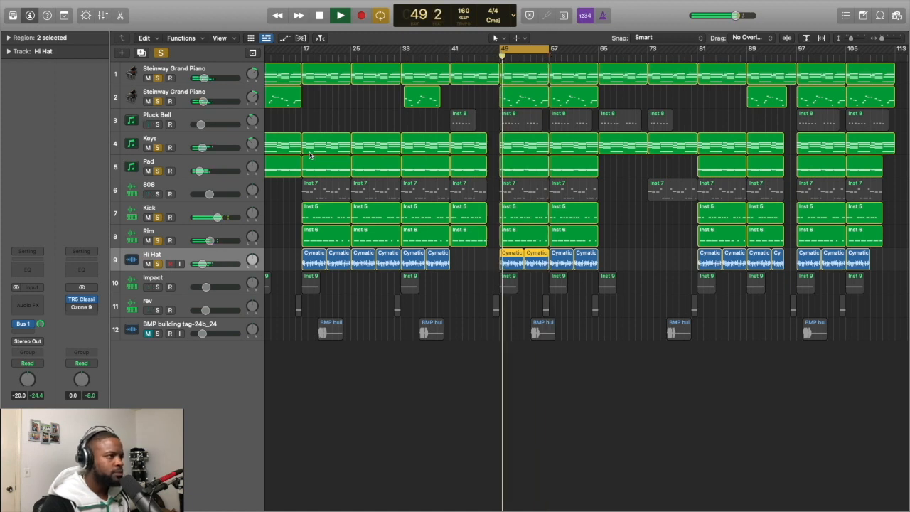
key("space")
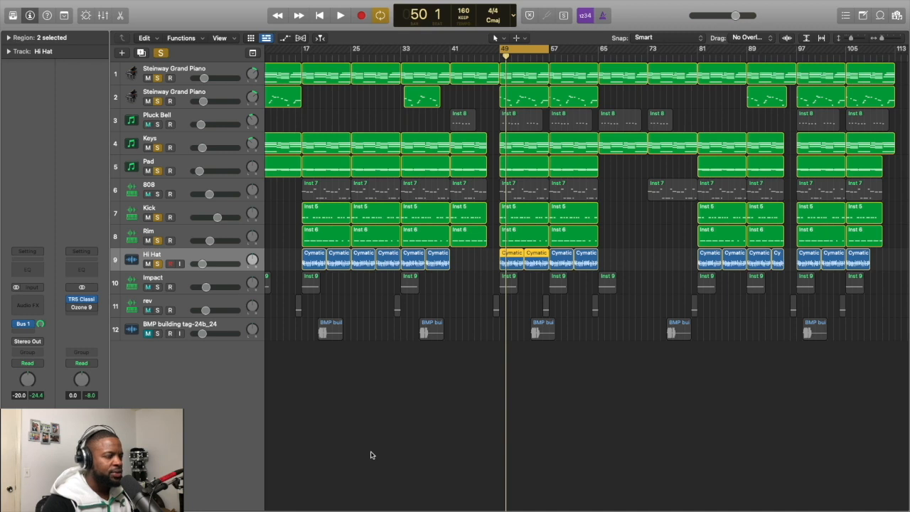
Step: Select the 808 track, add it to the soloed tracks and listen to the loop before stopping playback
left_click(187, 188)
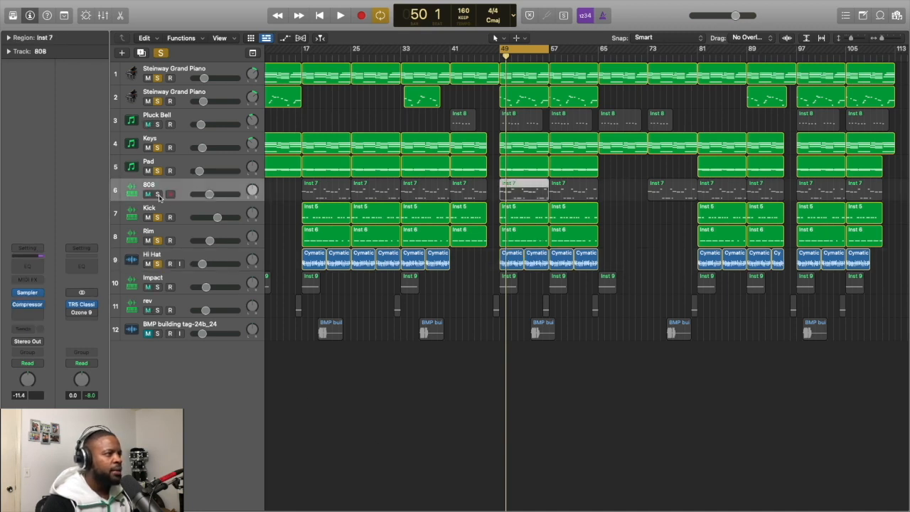
left_click(158, 195)
scroll(159, 199, "right", 1)
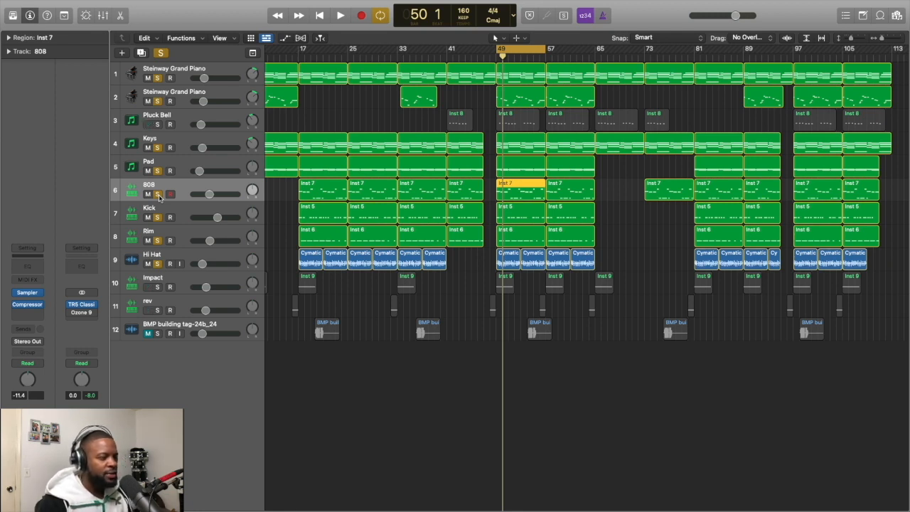
key("space")
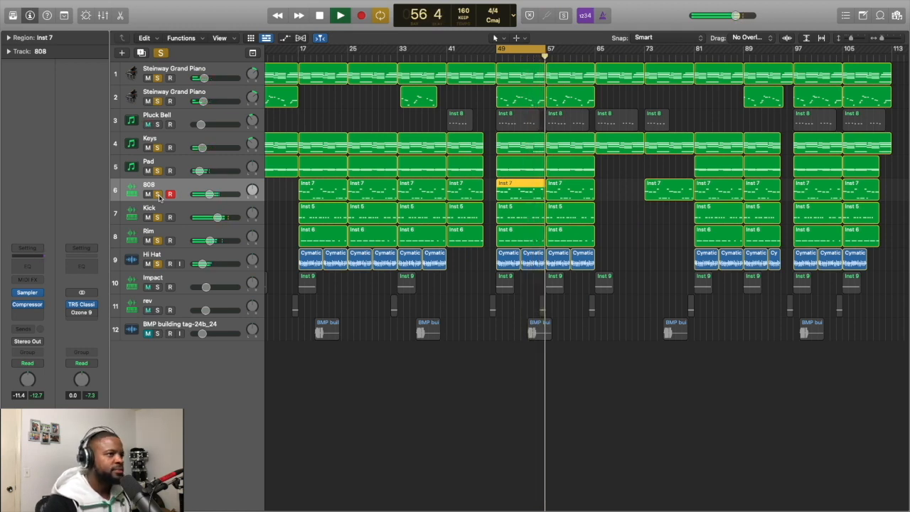
key("space")
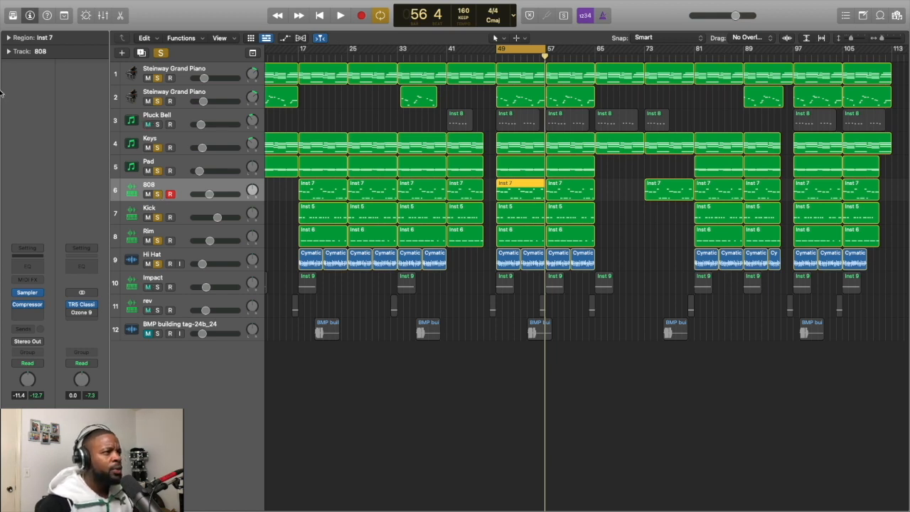
Step: Add Pluck Bell back to the soloed tracks and examine its Omnisphere patch, closing the instrument when done
left_click(215, 121)
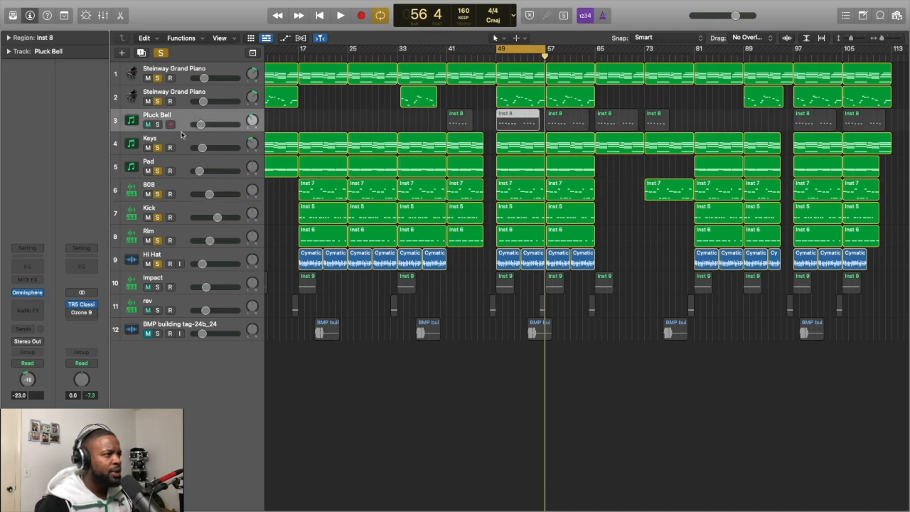
left_click(157, 125)
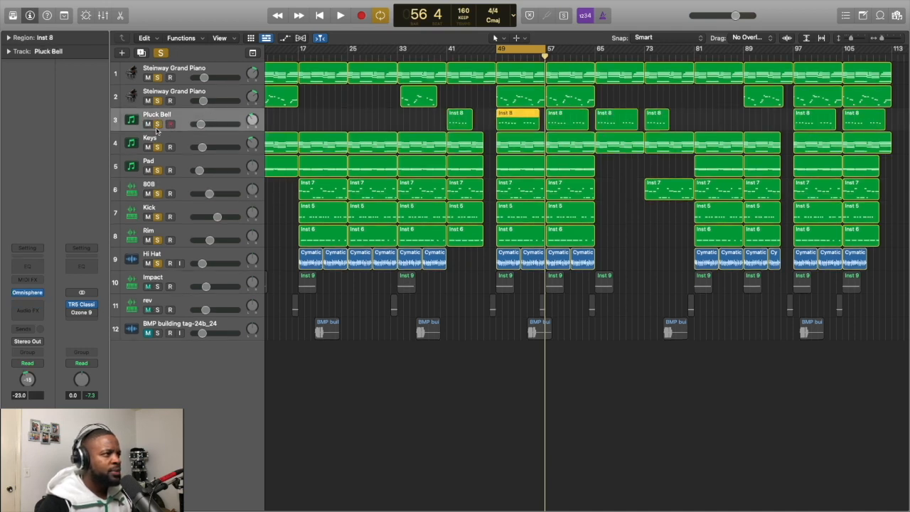
left_click(31, 294)
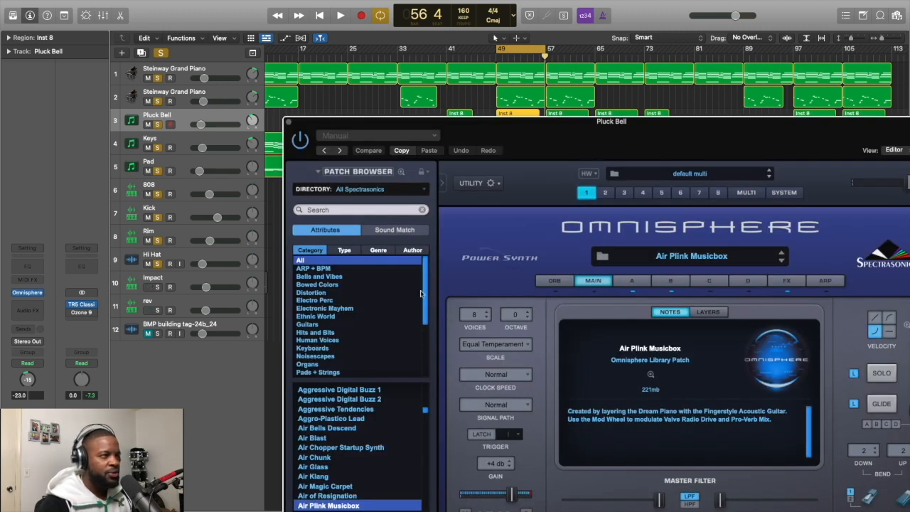
left_click(288, 124)
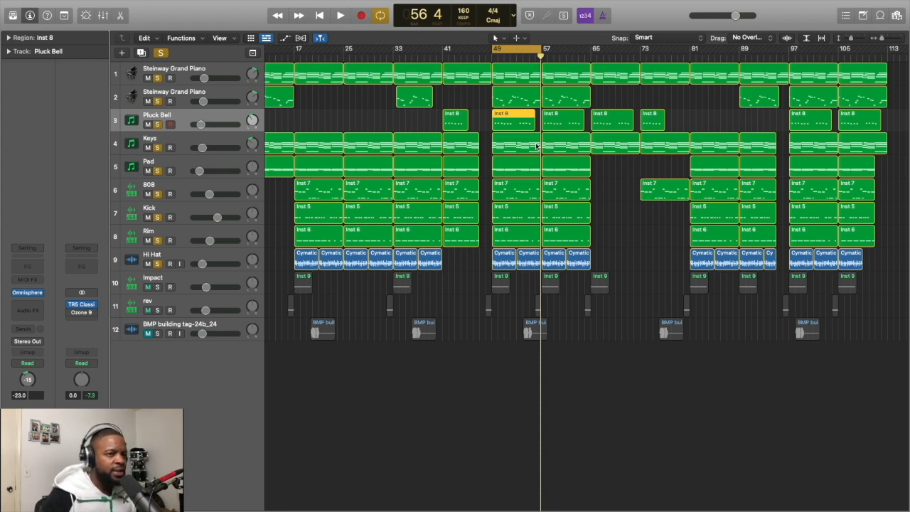
Step: Listen to the loop with Pluck Bell, Keys, 808 and the other soloed tracks together, then stop playback
key("space")
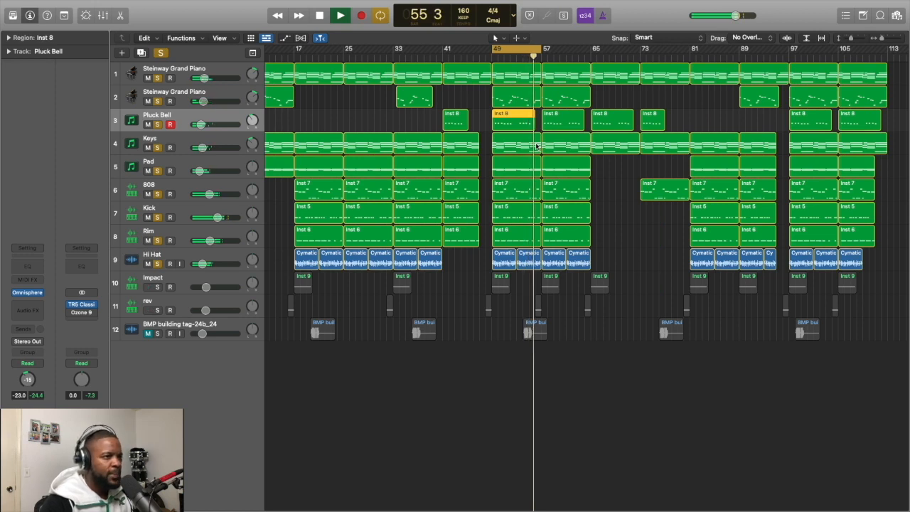
key("space")
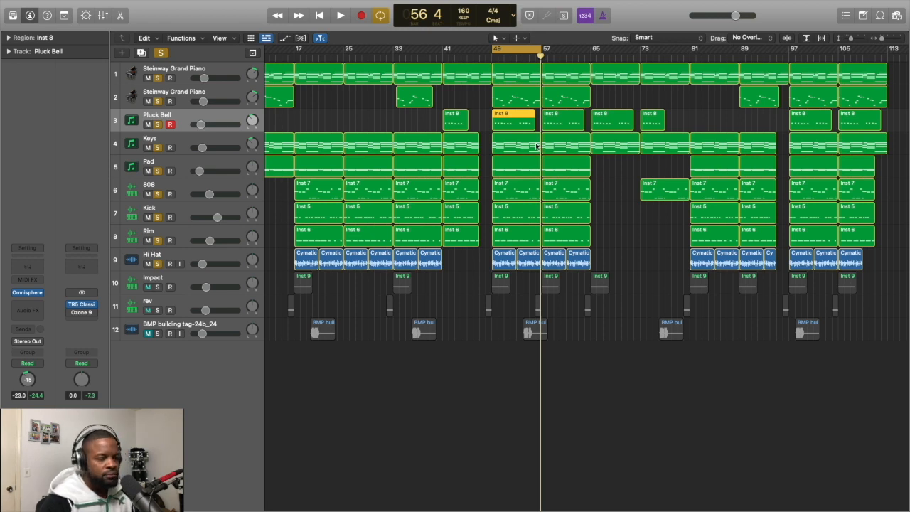
Step: Select the Impact track and add both Impact and rev to the soloed tracks
left_click(234, 281)
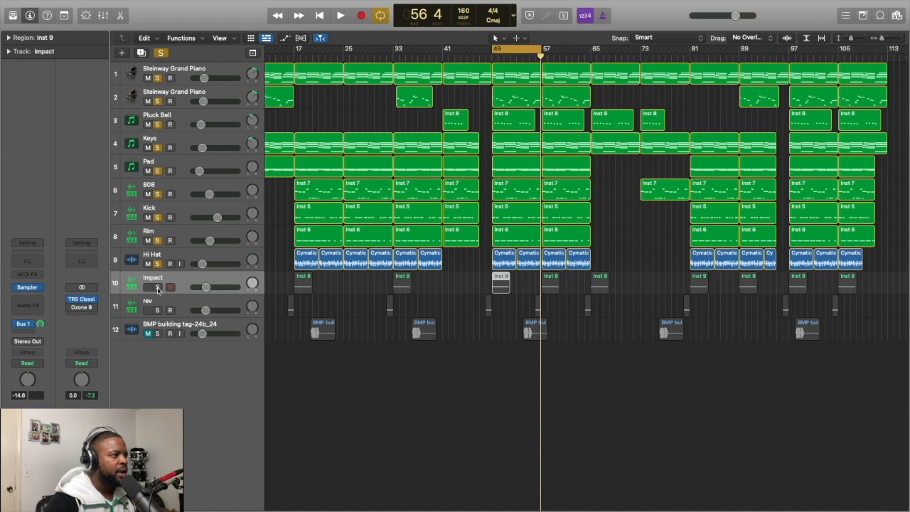
left_click(158, 288)
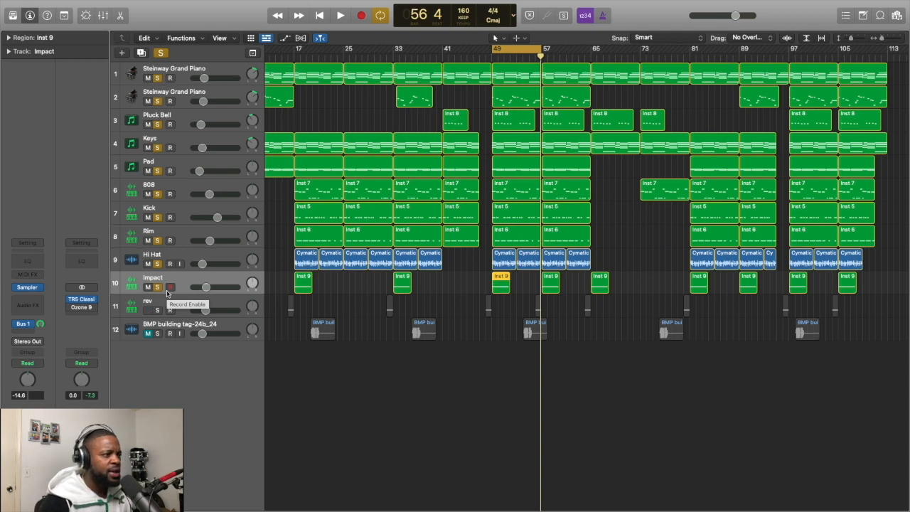
left_click(158, 311)
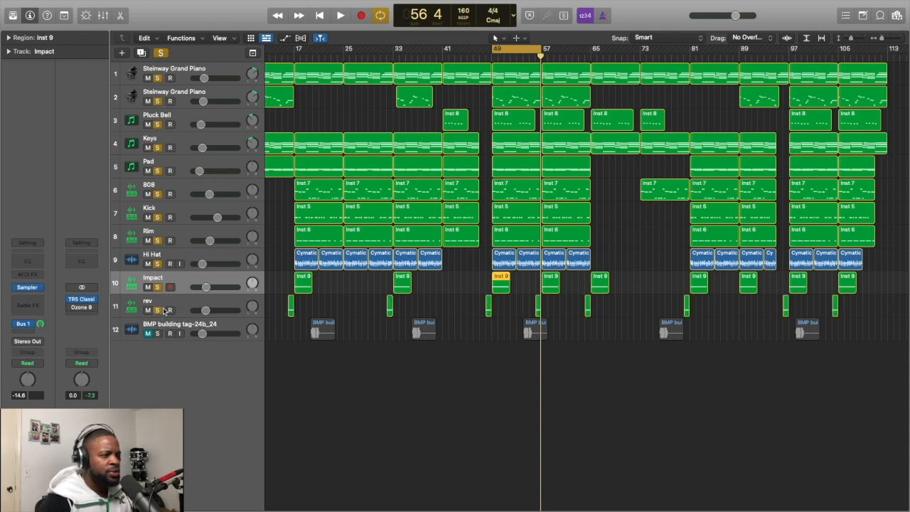
Step: Turn off every active solo and play the full arrangement from bar 1 without looping
left_click(161, 53)
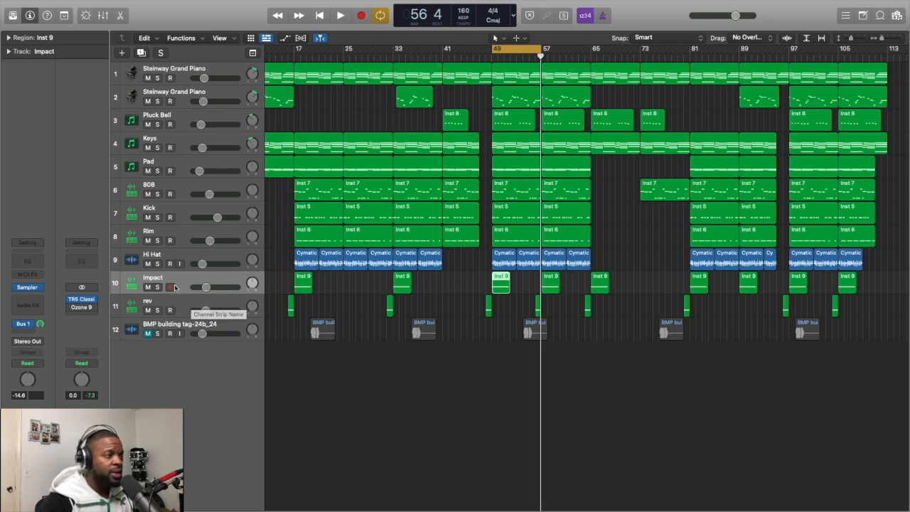
scroll(165, 290, "right", 2)
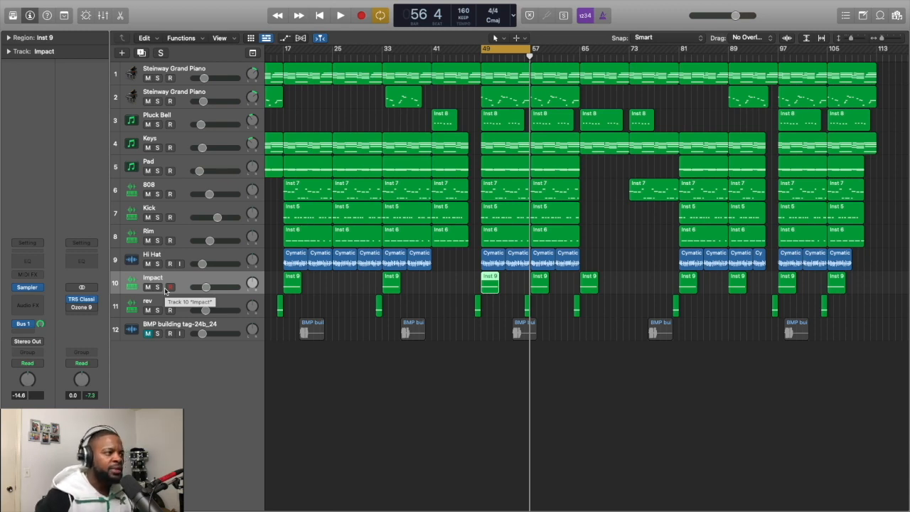
key("space")
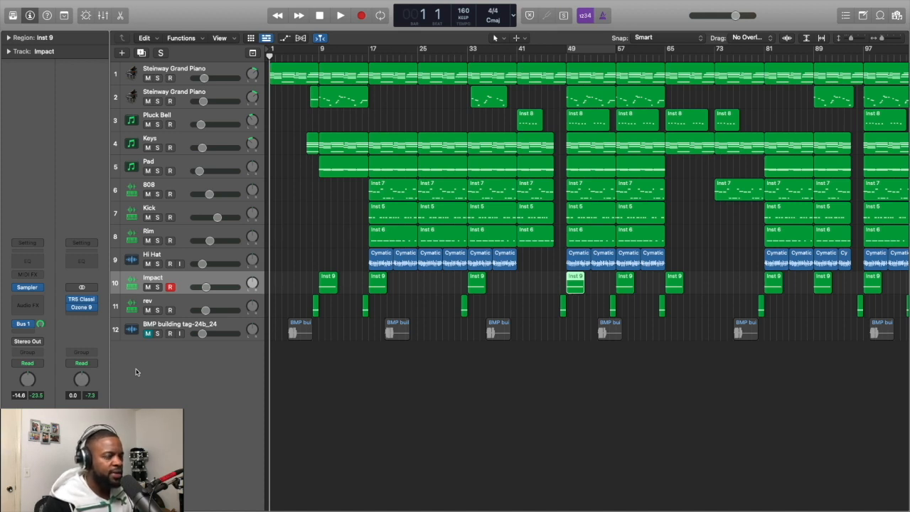
key("space")
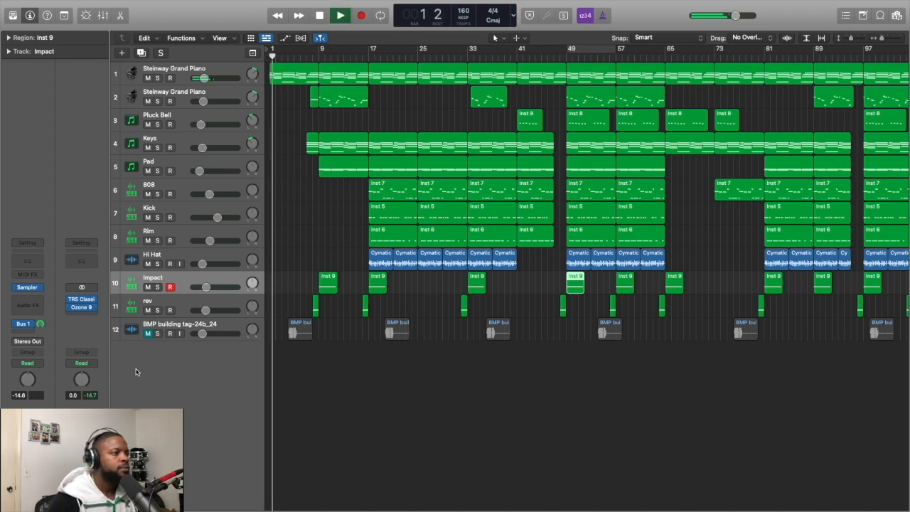